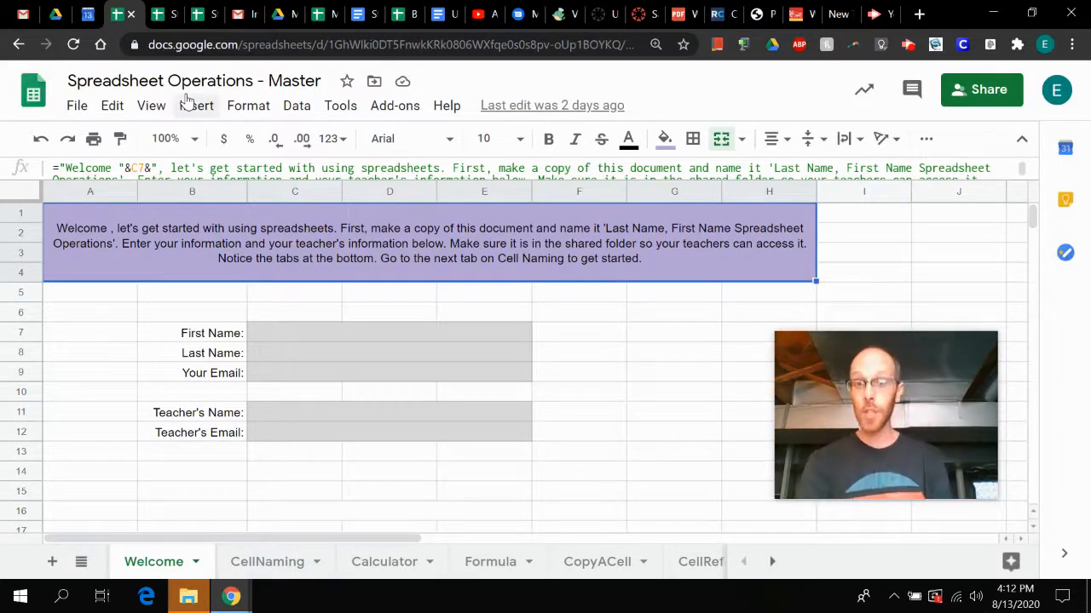
- Start a copy of the master spreadsheet and shorten the copy's name to "Spreadsheet Operations"
{"action": "left_click", "coordinate": [77, 106]}
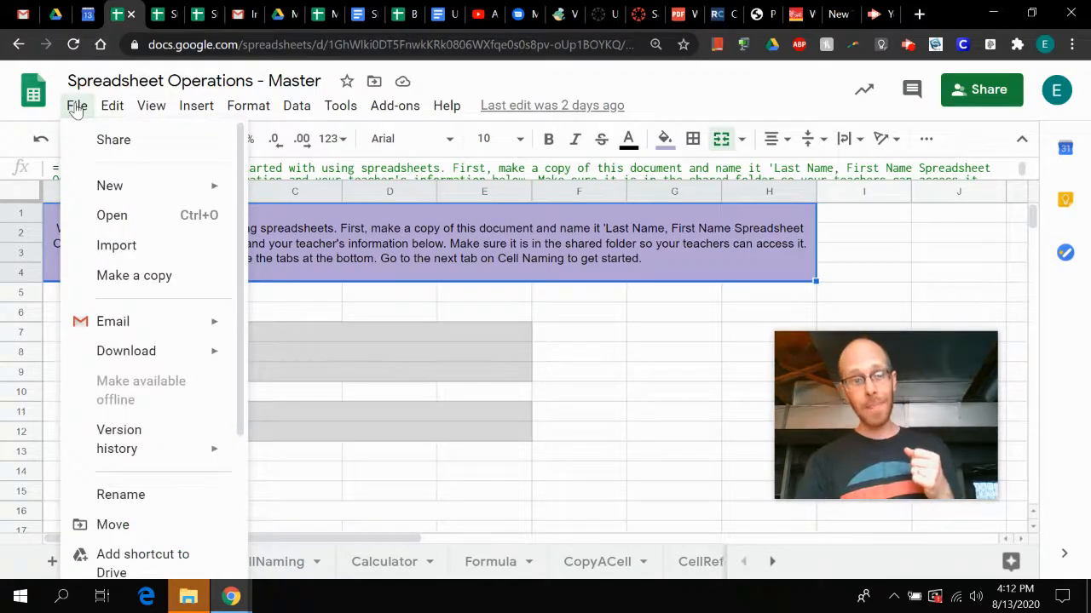
{"action": "left_click", "coordinate": [124, 278]}
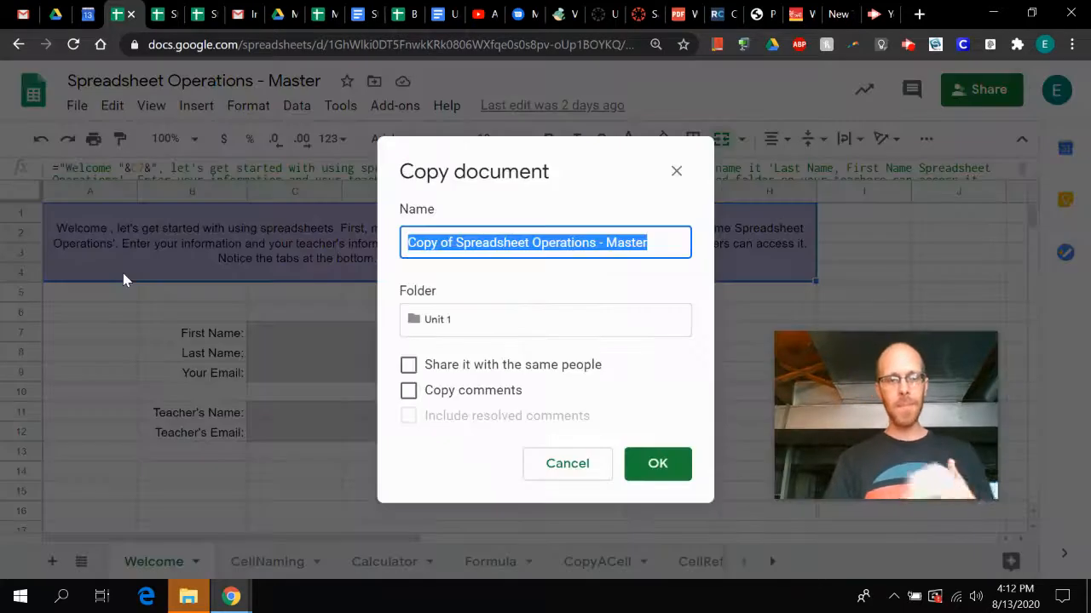
{"action": "key", "text": "End"}
{"action": "key", "text": "BackSpace"}
{"action": "key", "text": "BackSpace"}
{"action": "key", "text": "BackSpace"}
{"action": "key", "text": "BackSpace"}
{"action": "key", "text": "BackSpace"}
{"action": "key", "text": "BackSpace"}
{"action": "key", "text": "BackSpace"}
{"action": "key", "text": "BackSpace"}
{"action": "key", "text": "BackSpace"}
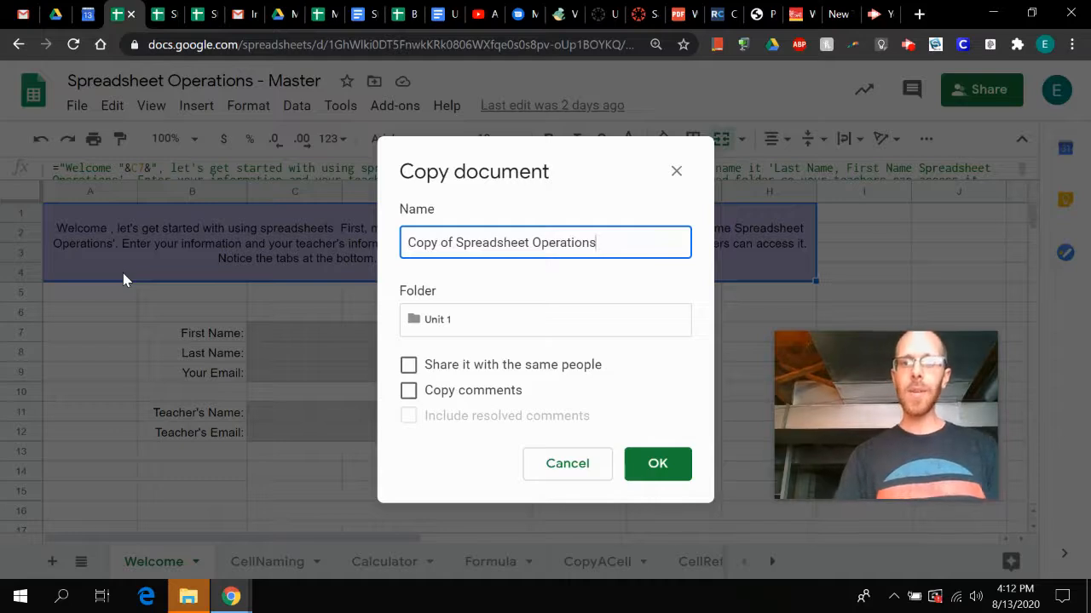
{"action": "key", "text": "Left"}
{"action": "key", "text": "Left"}
{"action": "key", "text": "Left"}
{"action": "key", "text": "Left"}
{"action": "key", "text": "Left"}
{"action": "key", "text": "Left"}
{"action": "key", "text": "Left"}
{"action": "key", "text": "Left"}
{"action": "key", "text": "Left"}
{"action": "key", "text": "BackSpace"}
{"action": "key", "text": "BackSpace"}
{"action": "key", "text": "BackSpace"}
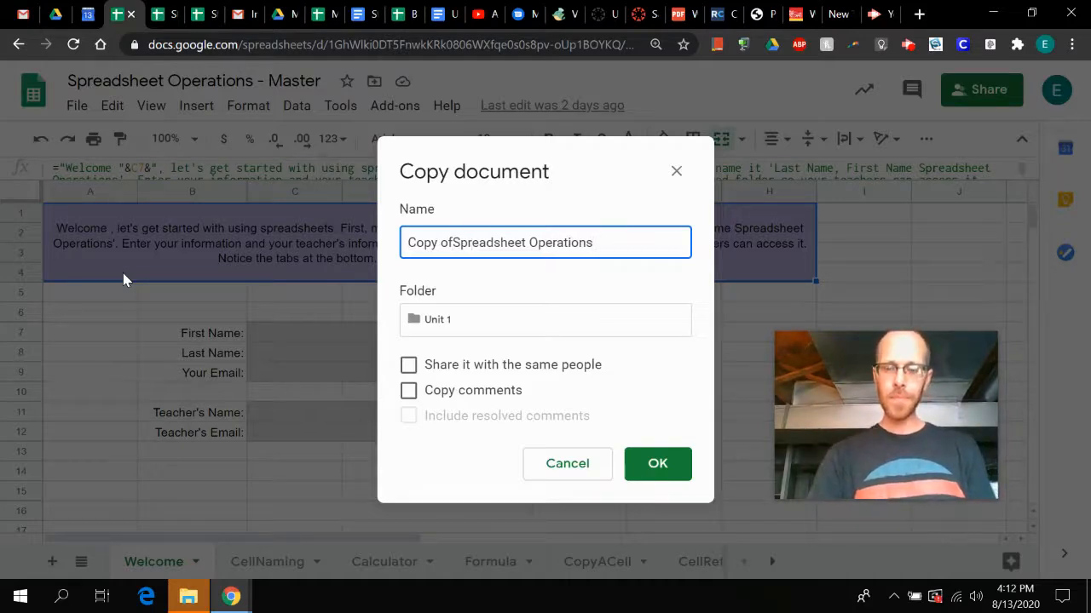
{"action": "key", "text": "BackSpace"}
{"action": "key", "text": "BackSpace"}
{"action": "key", "text": "BackSpace"}
{"action": "key", "text": "BackSpace"}
{"action": "key", "text": "BackSpace"}
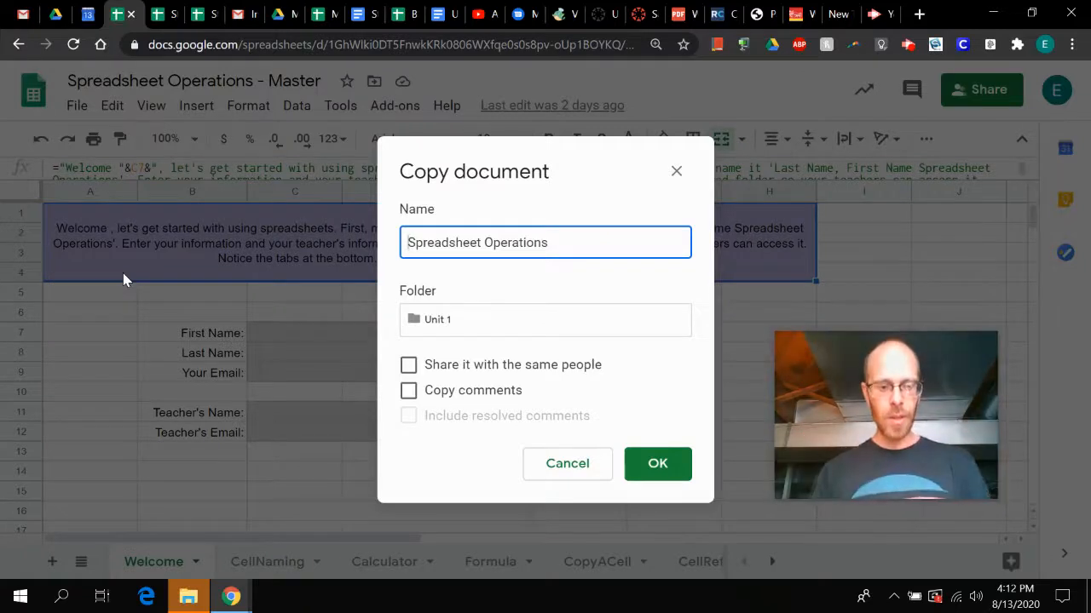
- Put "Student, Brilliant" in front of the copy's name, giving "Student, Brilliant Spreadsheet Operations", and create the copy
{"action": "type", "text": "Student, "}
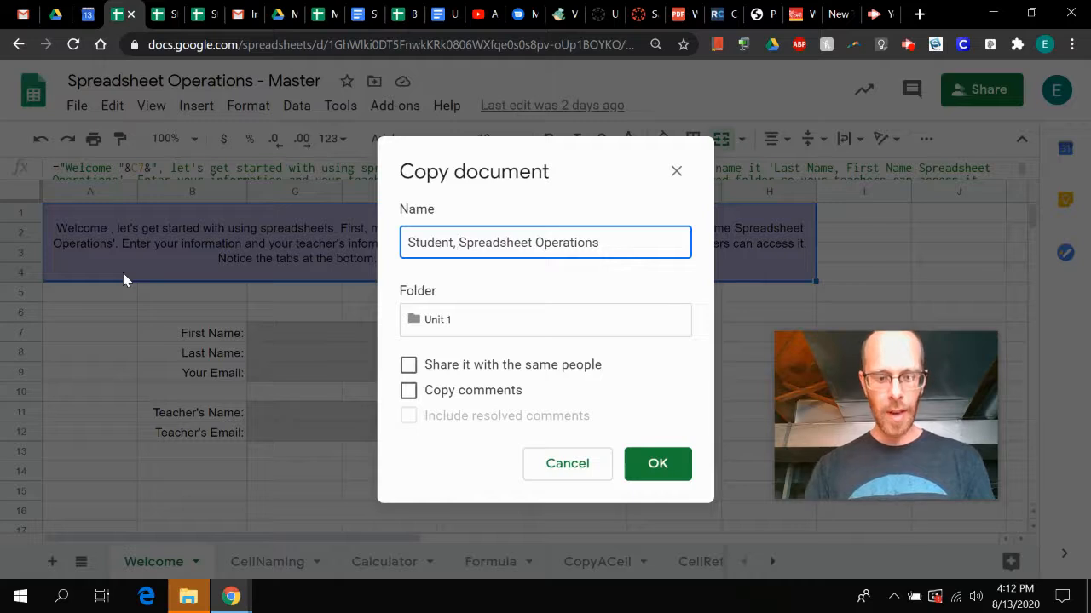
{"action": "type", "text": "Bri"}
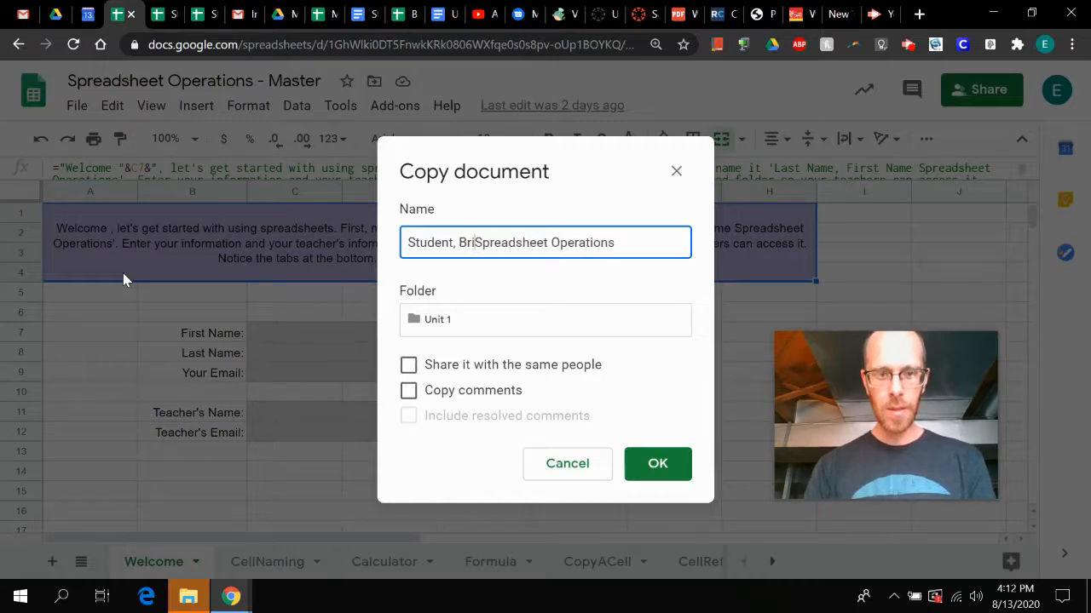
{"action": "type", "text": "ll"}
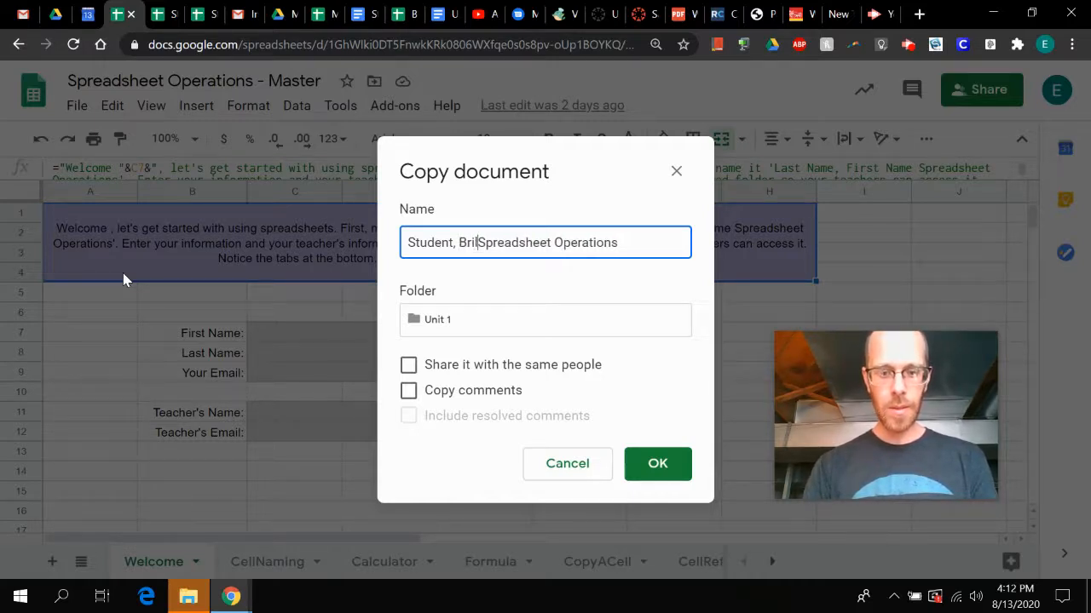
{"action": "type", "text": "iant"}
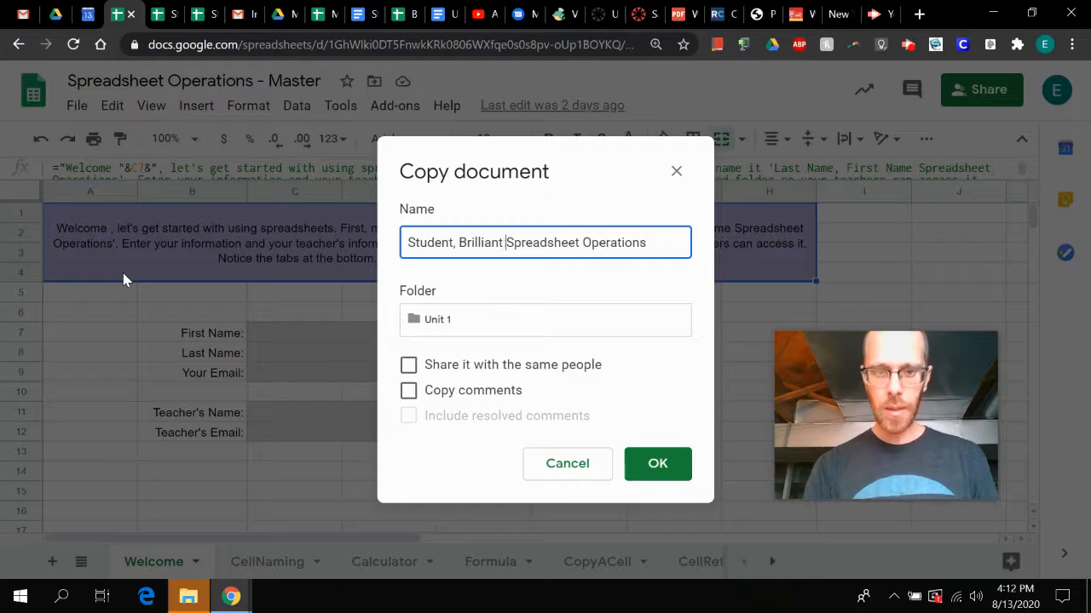
{"action": "key", "text": "Return"}
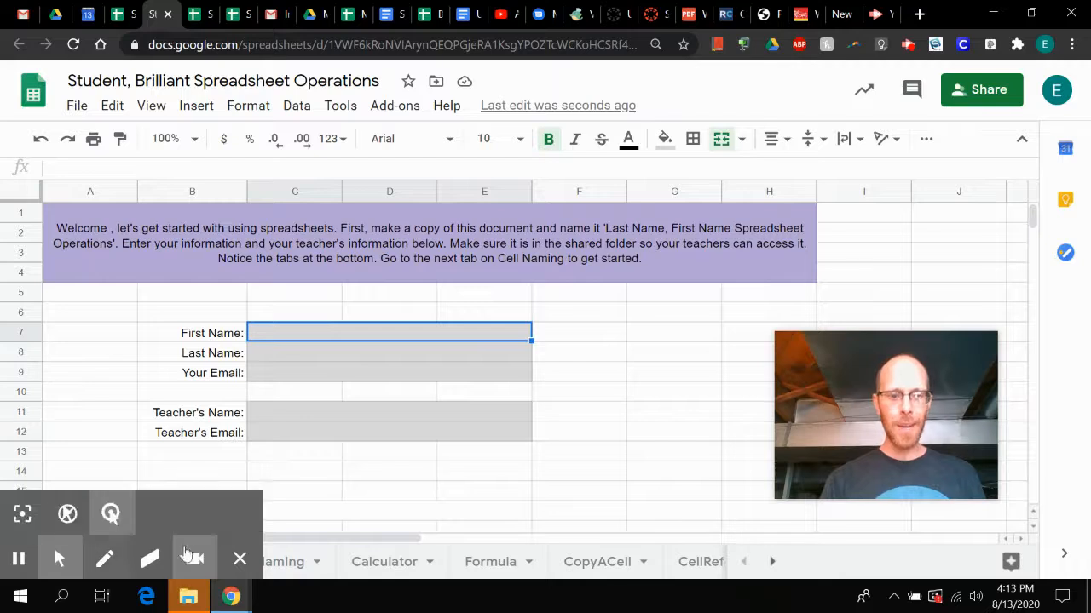
{"action": "left_click", "coordinate": [240, 558]}
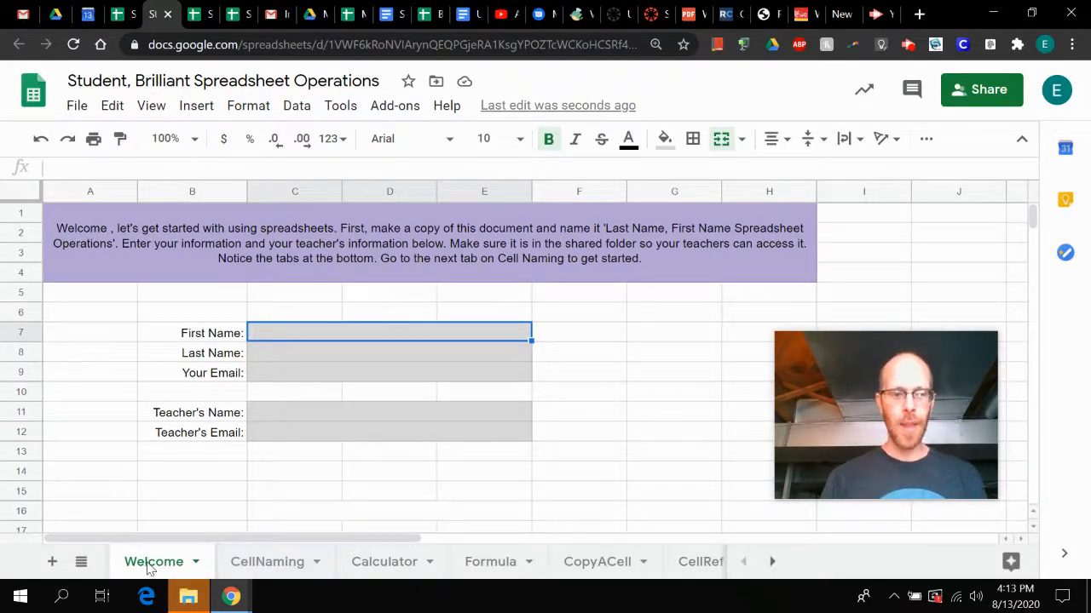
{"action": "mouse_move", "coordinate": [148, 568]}
{"action": "left_mouse_down"}
{"action": "mouse_move", "coordinate": [288, 570]}
{"action": "mouse_move", "coordinate": [147, 569]}
{"action": "left_mouse_up"}
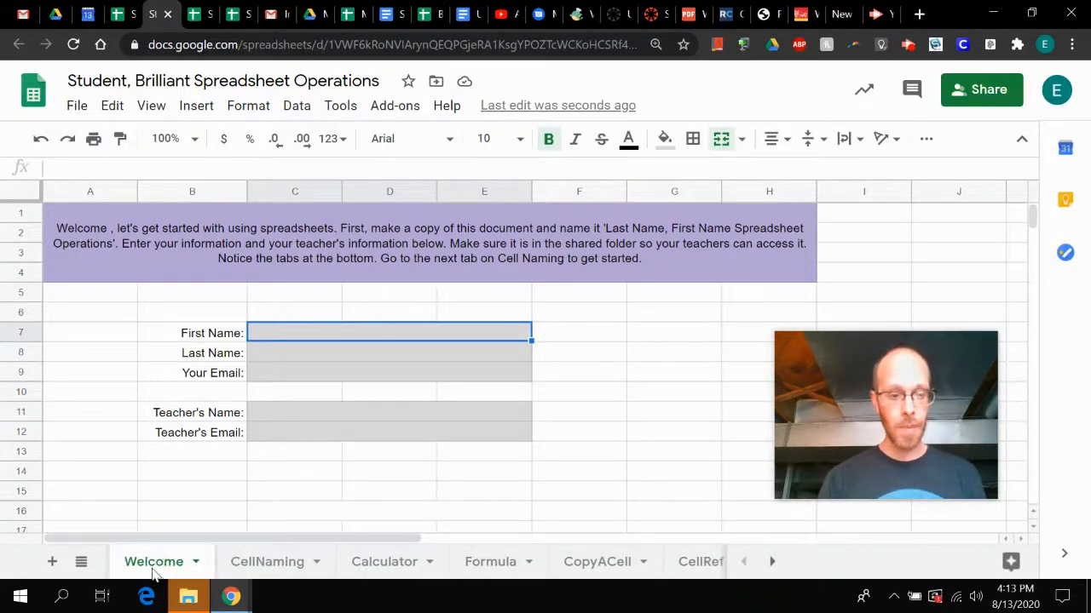
- Add a blank sheet after the Welcome sheet and delete that new sheet
{"action": "left_click", "coordinate": [53, 564]}
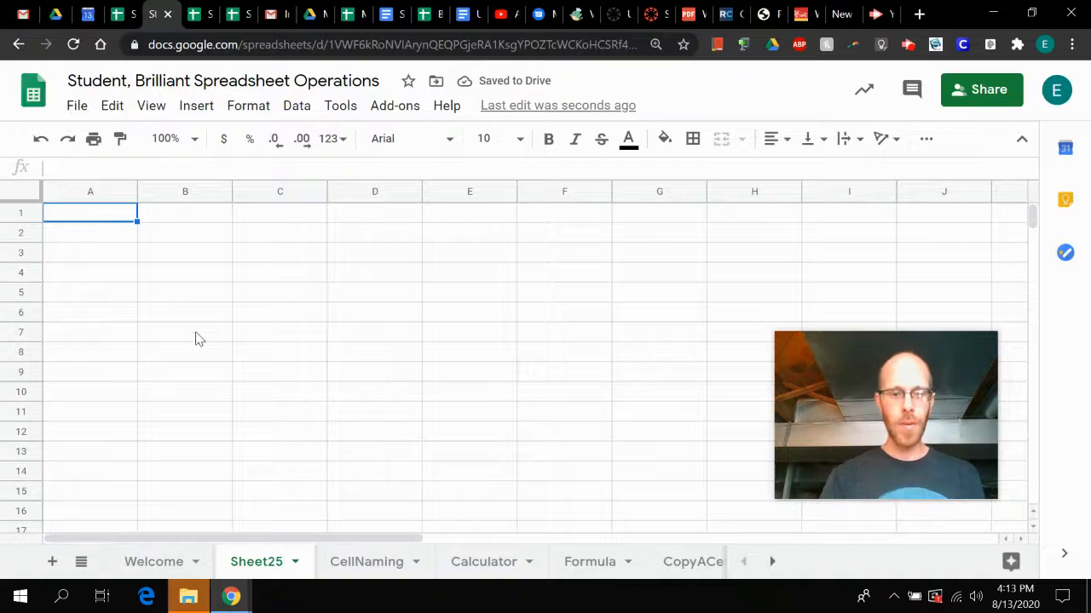
{"action": "right_click", "coordinate": [258, 566]}
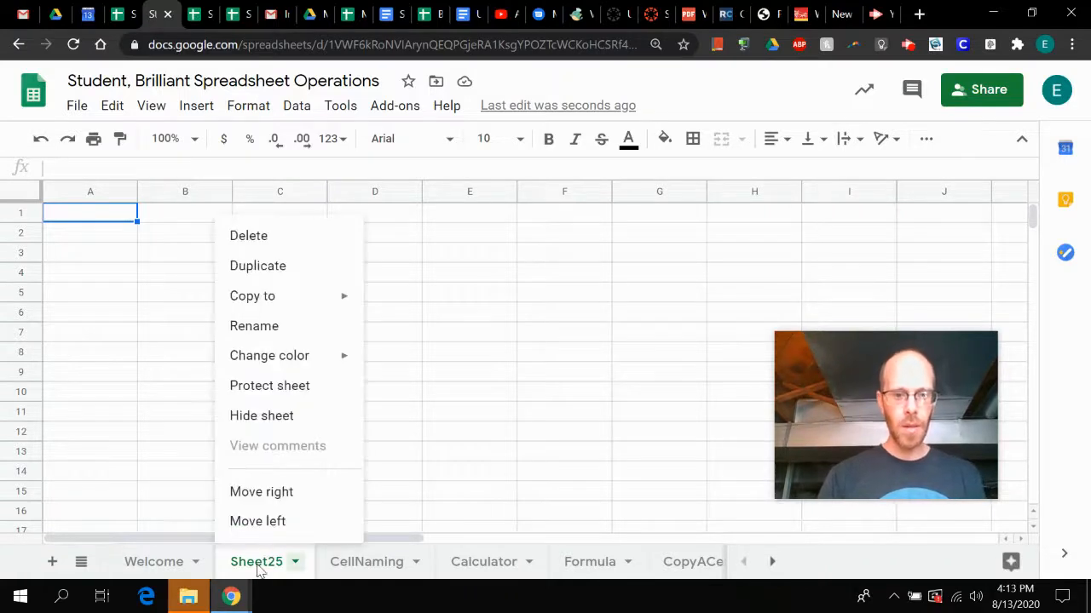
{"action": "left_click", "coordinate": [253, 238]}
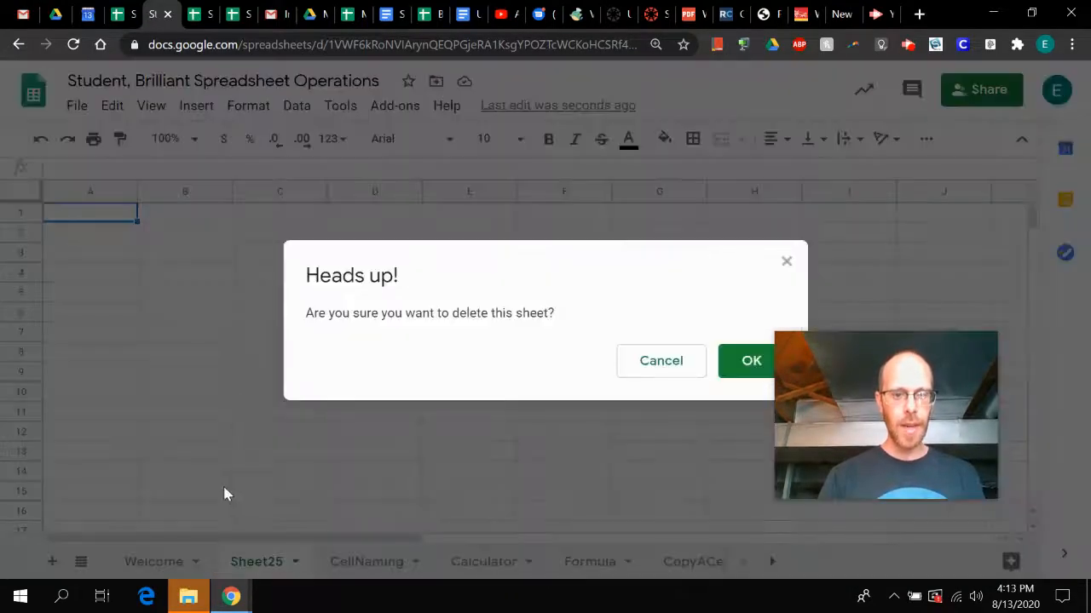
{"action": "left_click", "coordinate": [742, 365]}
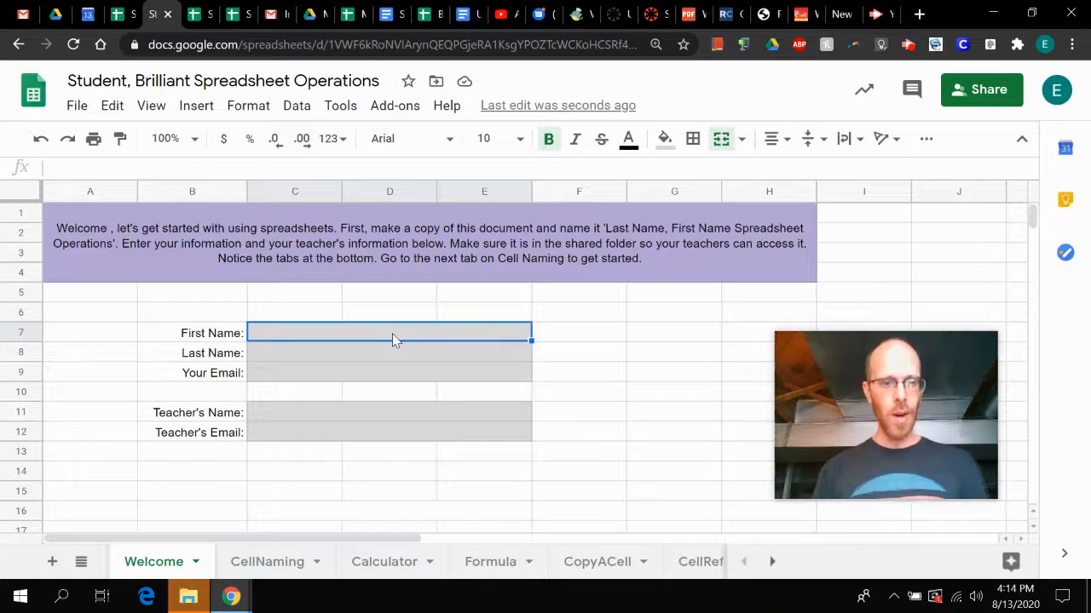
- Fill in the student's first name in C7 and last name in C8 on the Welcome sheet
{"action": "type", "text": "Bri"}
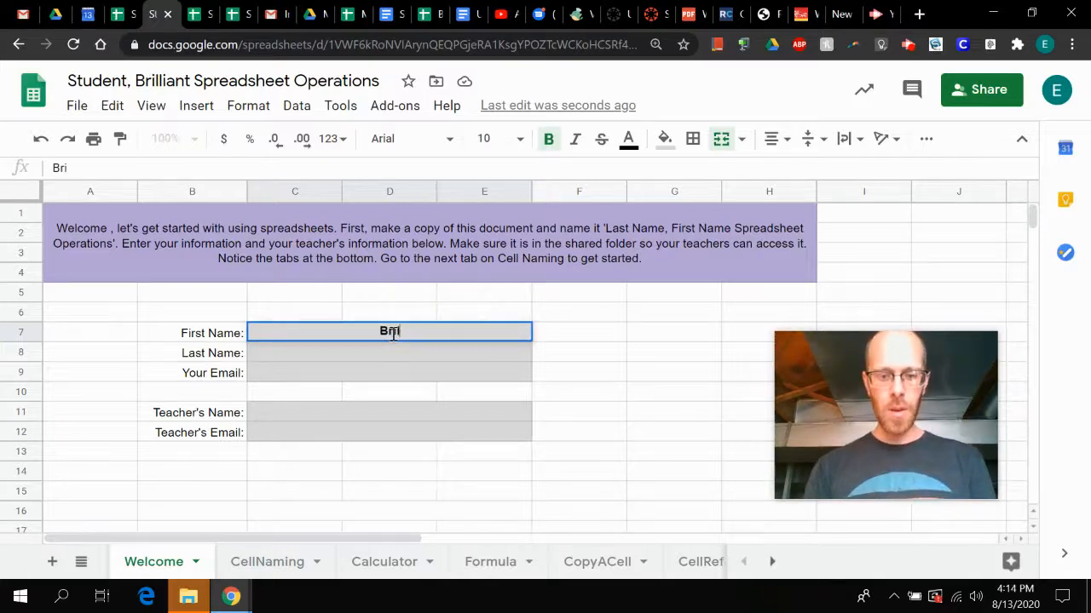
{"action": "type", "text": "lliant"}
{"action": "key", "text": "Return"}
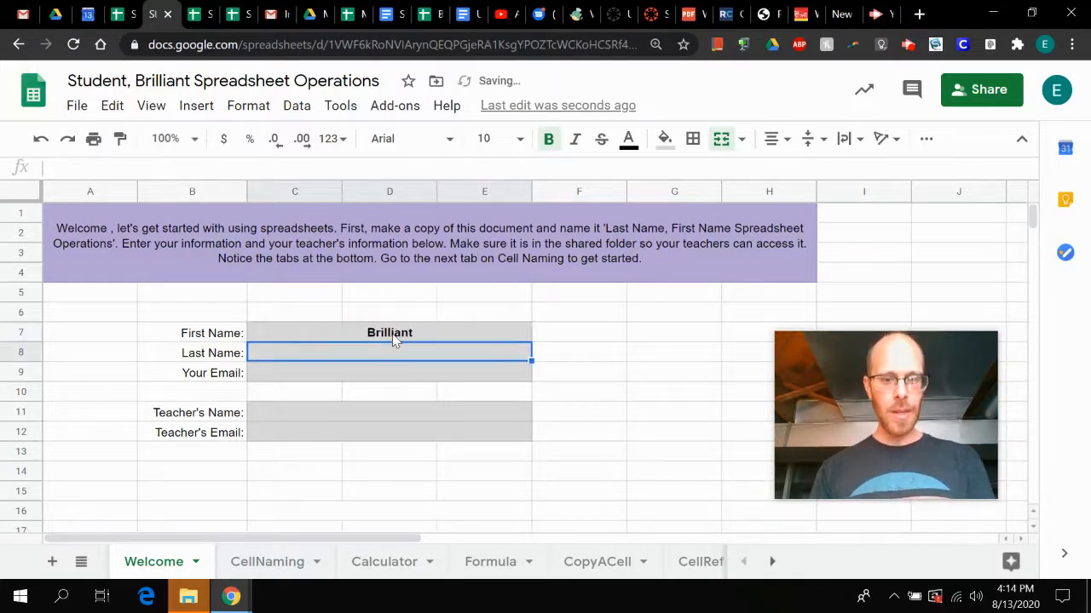
{"action": "type", "text": "Student"}
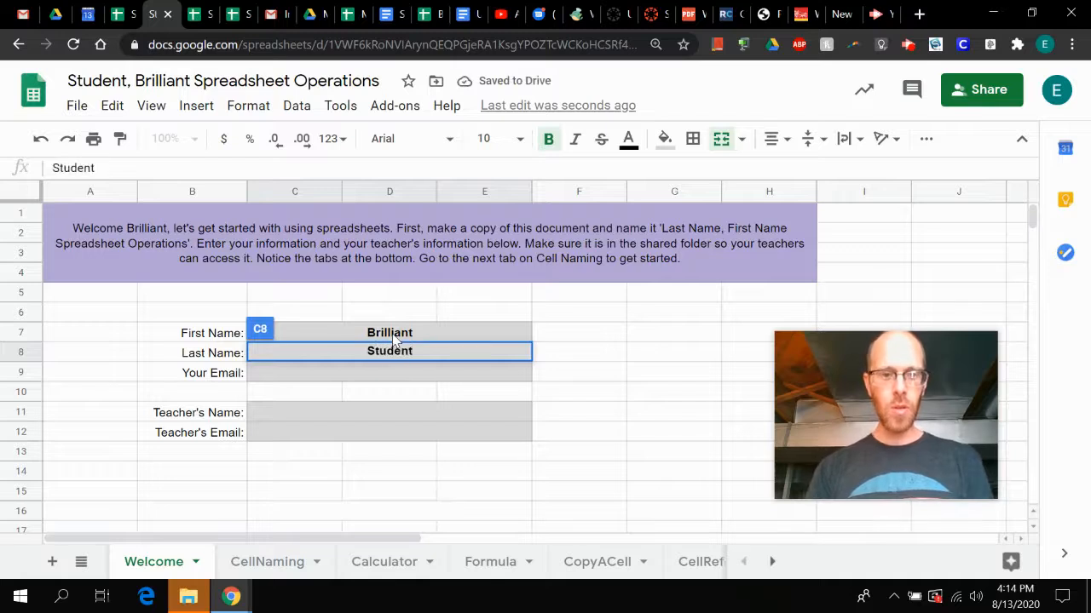
{"action": "key", "text": "Return"}
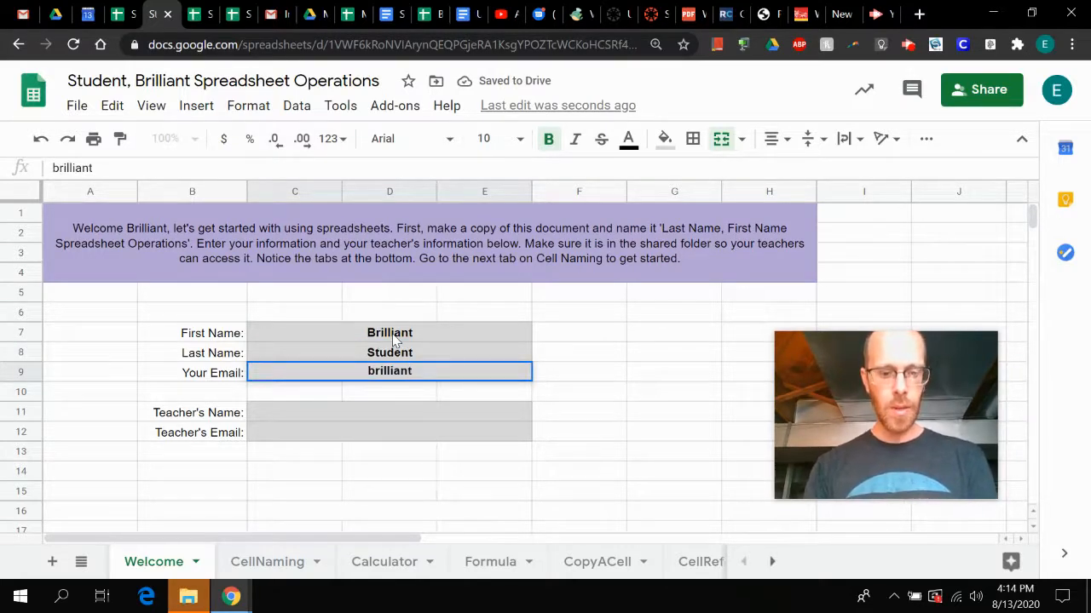
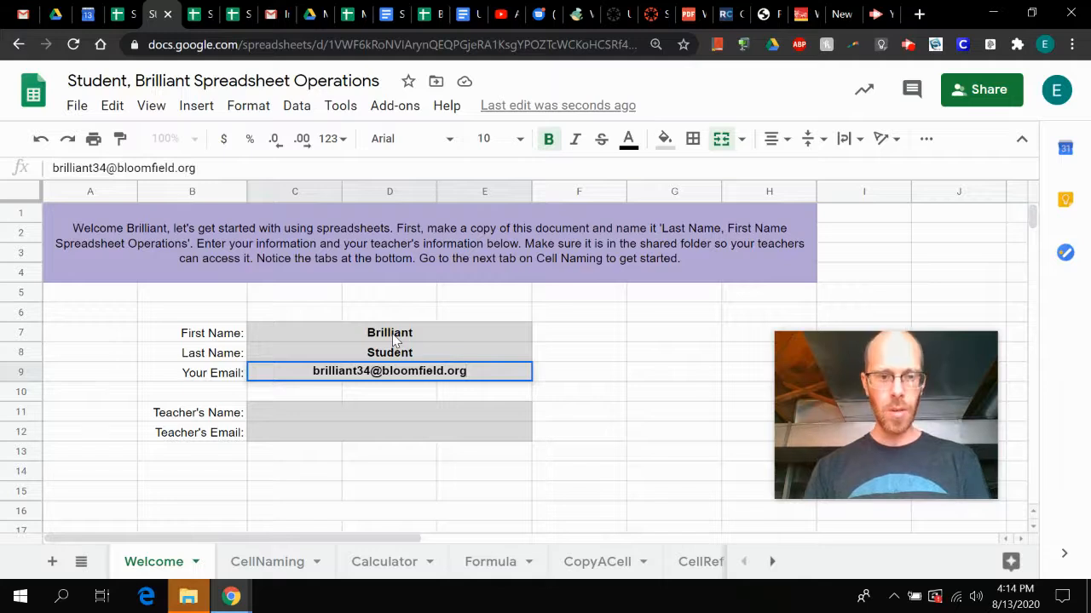
- Enter the student's e-mail address in the Your Email cell, C9
{"action": "key", "text": "Up"}
{"action": "key", "text": "Return"}
{"action": "key", "text": "Return"}
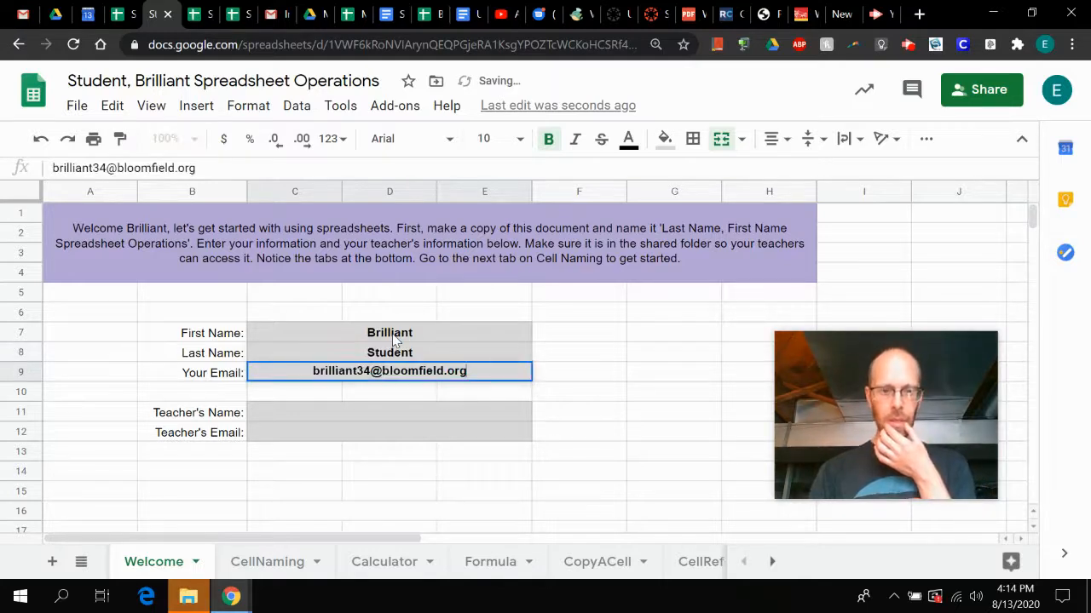
{"action": "key", "text": "Down"}
{"action": "key", "text": "Down"}
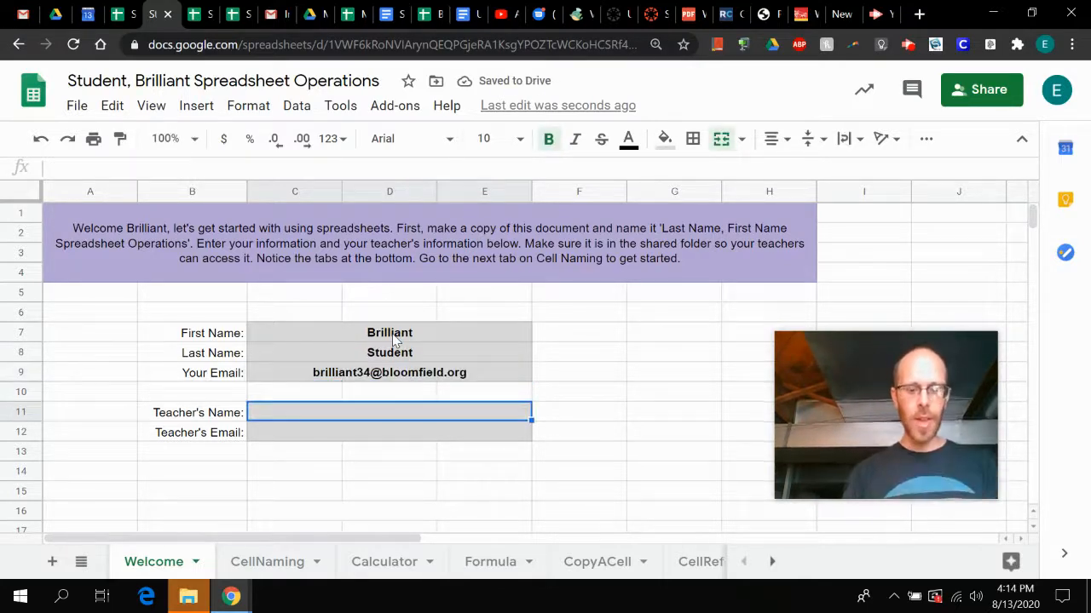
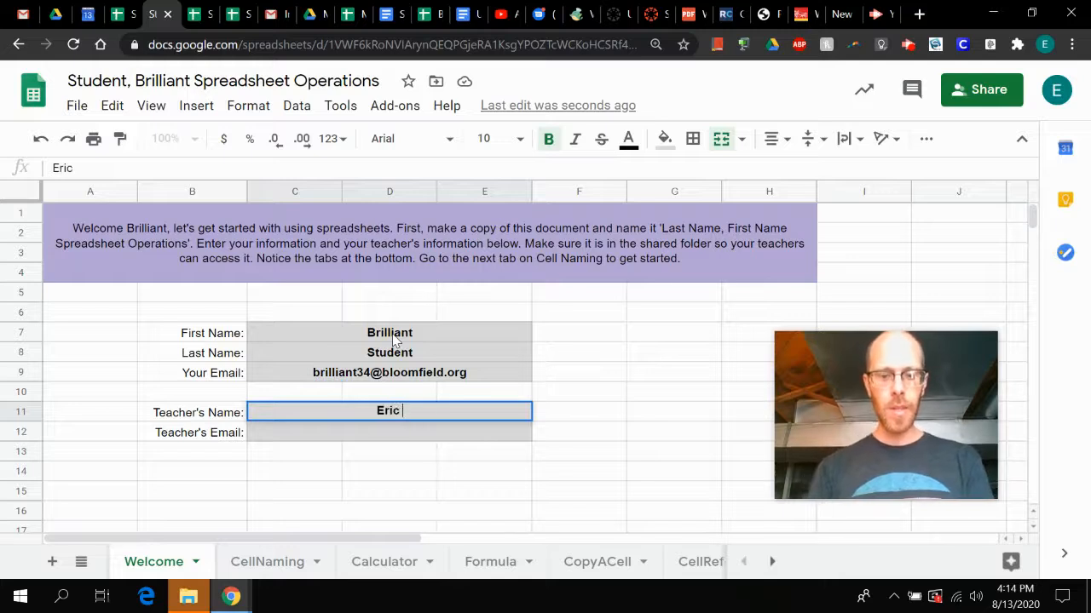
- Fill in the teacher's full name in C11 and the teacher's e-mail address in C12
{"action": "key", "text": "Return"}
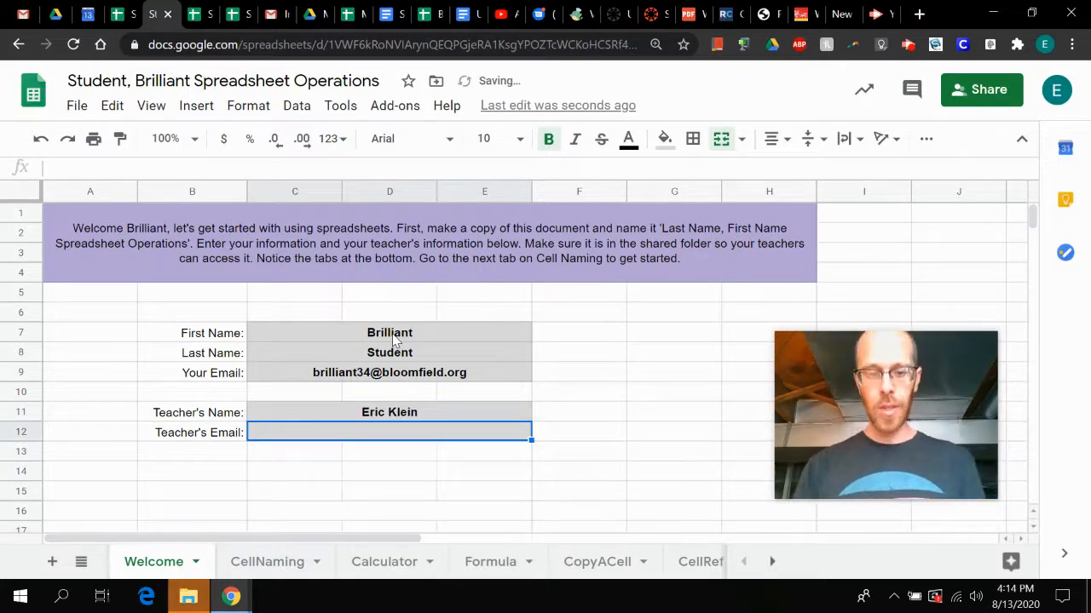
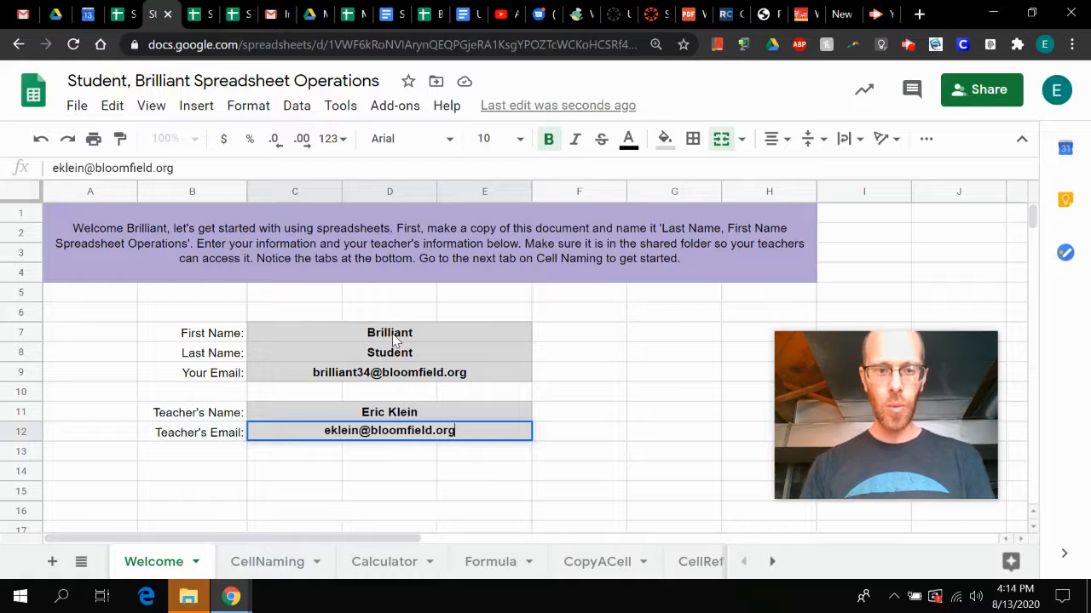
{"action": "key", "text": "Return"}
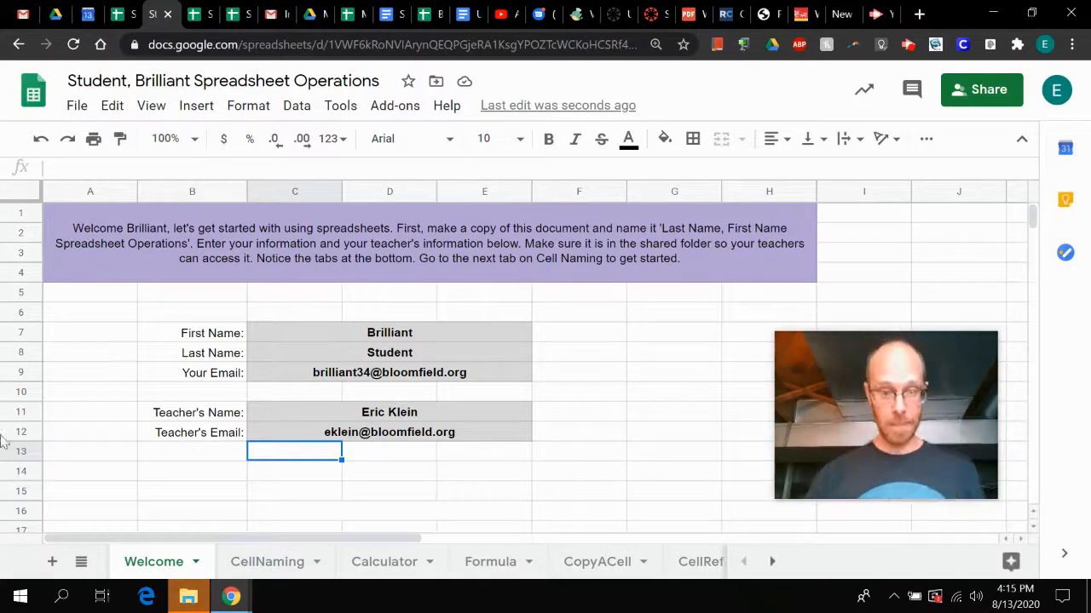
- Open the CellNaming sheet and select its merged instruction cell
{"action": "left_click", "coordinate": [282, 572]}
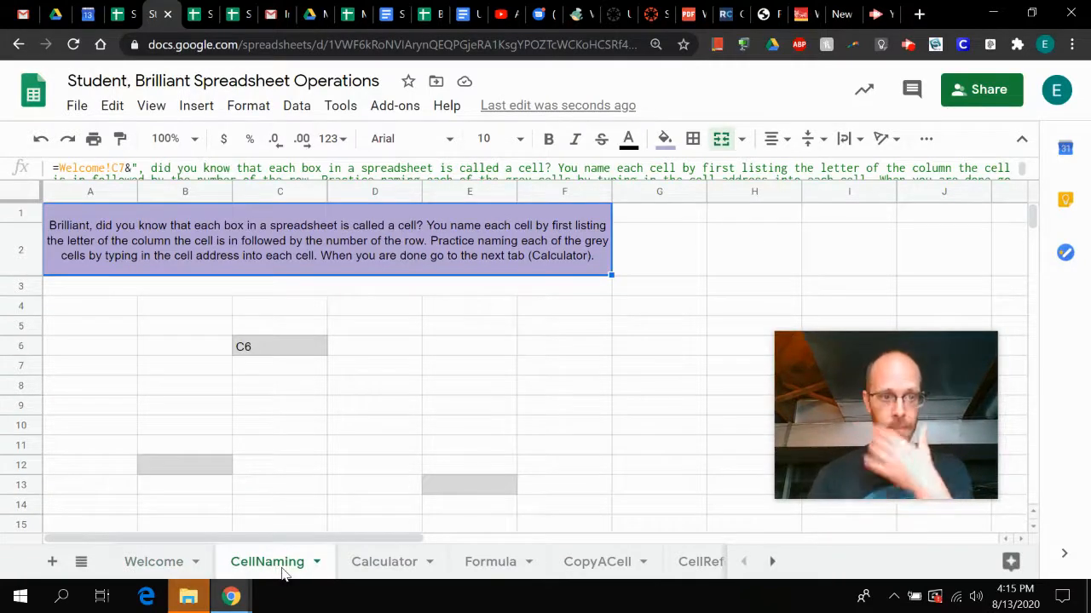
{"action": "left_click", "coordinate": [127, 272]}
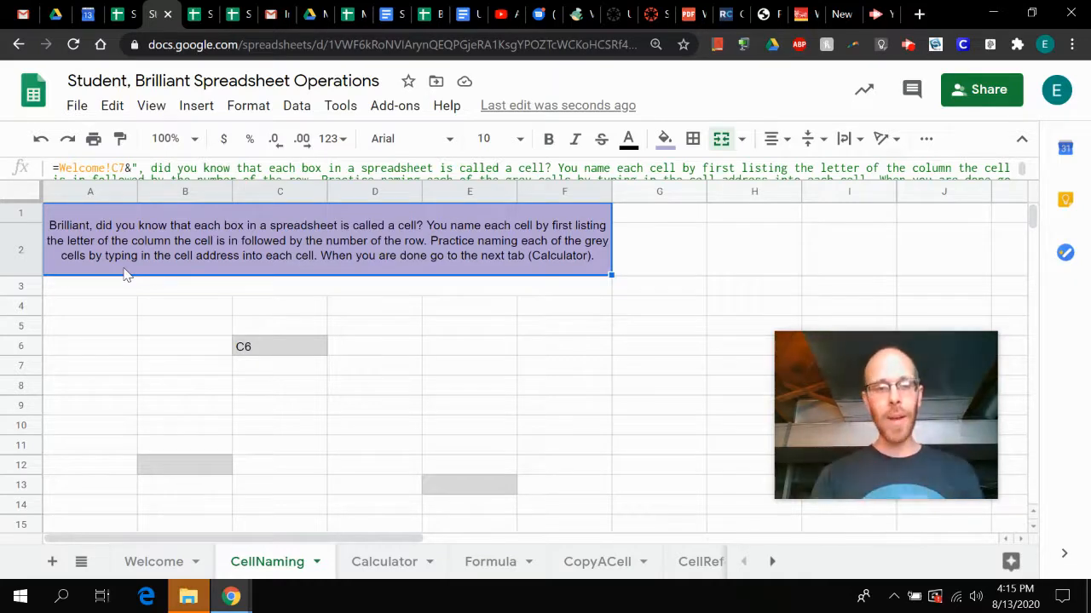
{"action": "left_click", "coordinate": [401, 358]}
{"action": "key", "text": "Down"}
{"action": "key", "text": "Right"}
{"action": "key", "text": "Up"}
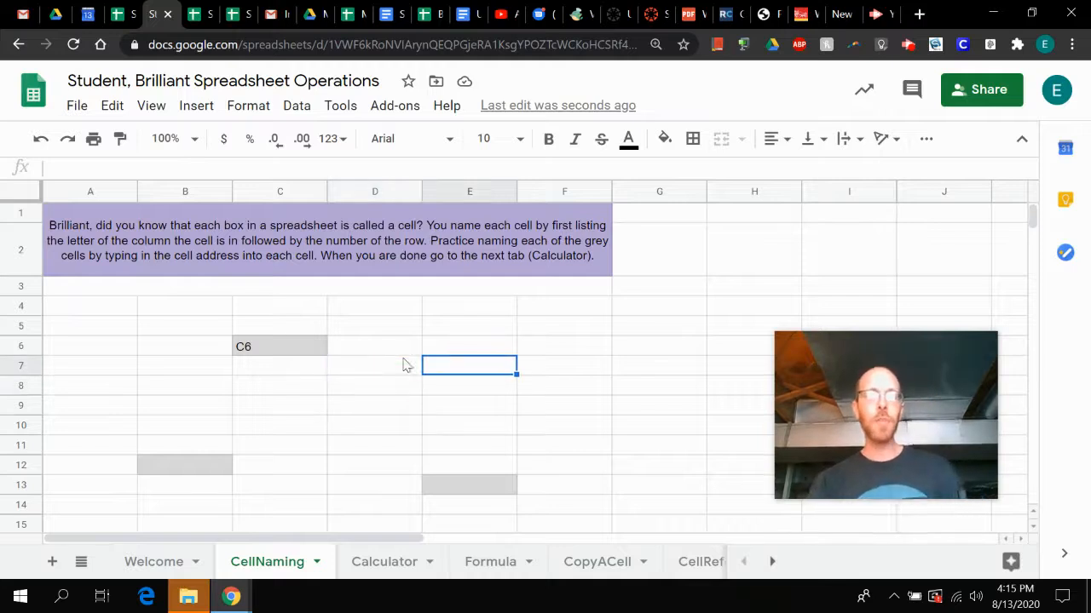
{"action": "key", "text": "Left"}
{"action": "key", "text": "Down"}
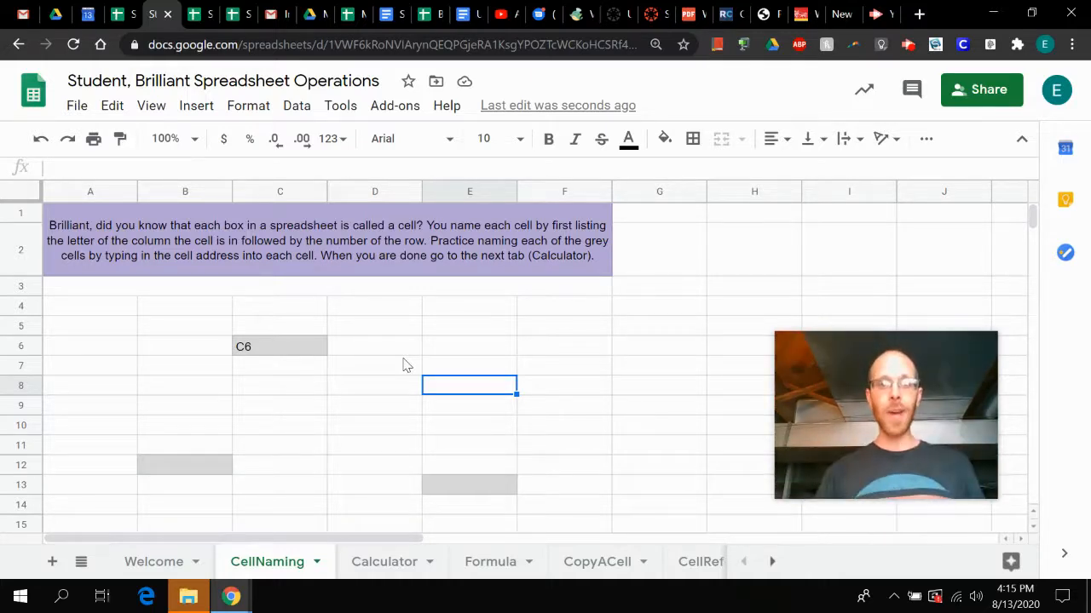
{"action": "key", "text": "Up"}
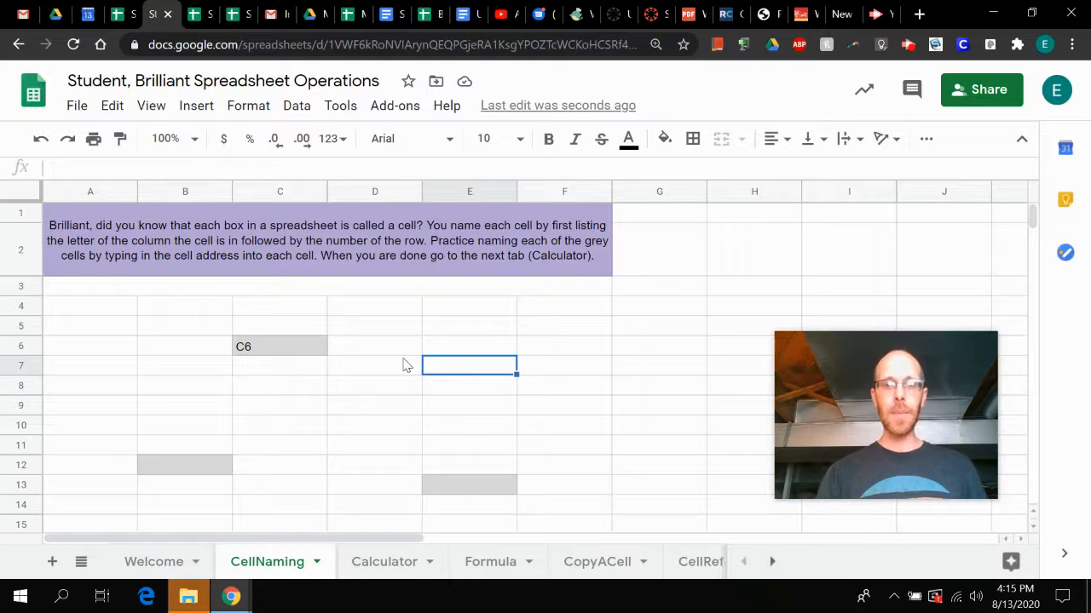
{"action": "key", "text": "Up"}
{"action": "key", "text": "Up"}
{"action": "key", "text": "Up"}
{"action": "key", "text": "Down"}
{"action": "key", "text": "Down"}
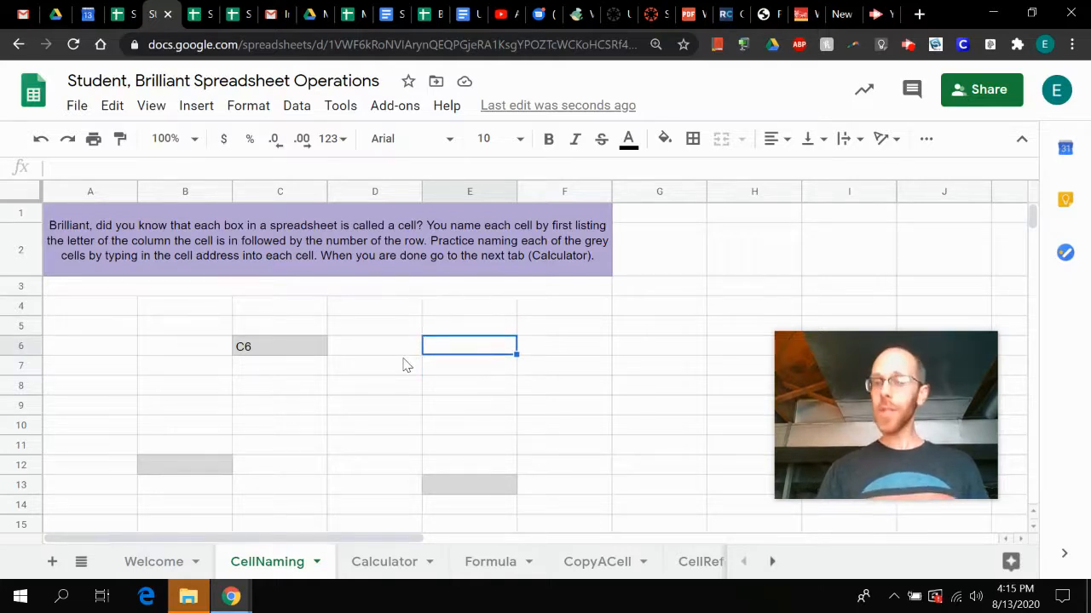
{"action": "key", "text": "Down"}
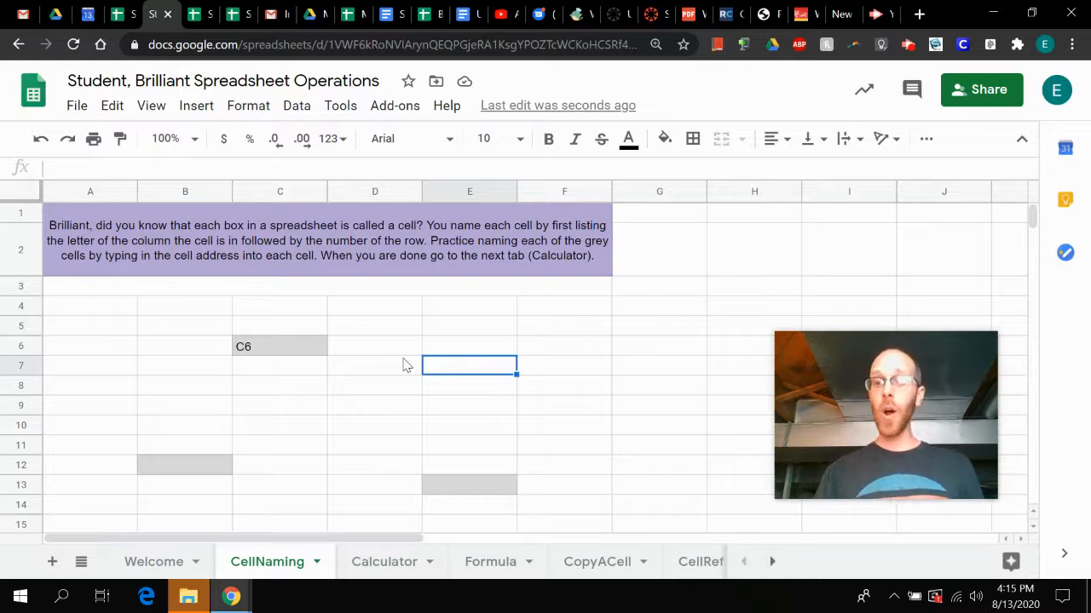
{"action": "key", "text": "Up"}
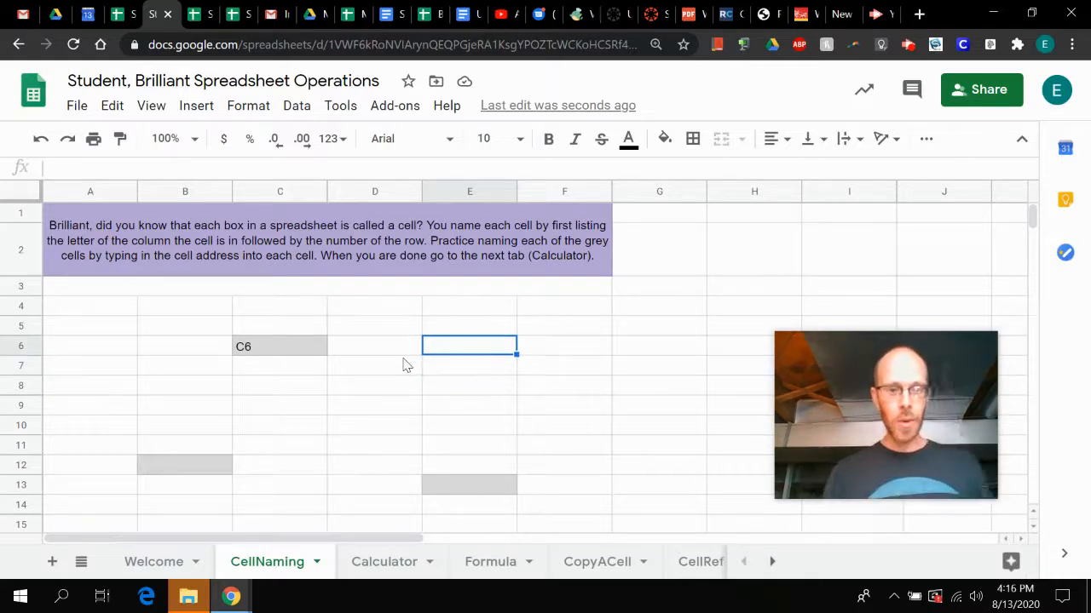
{"action": "key", "text": "Up"}
{"action": "key", "text": "Left"}
{"action": "key", "text": "Right"}
{"action": "key", "text": "Right"}
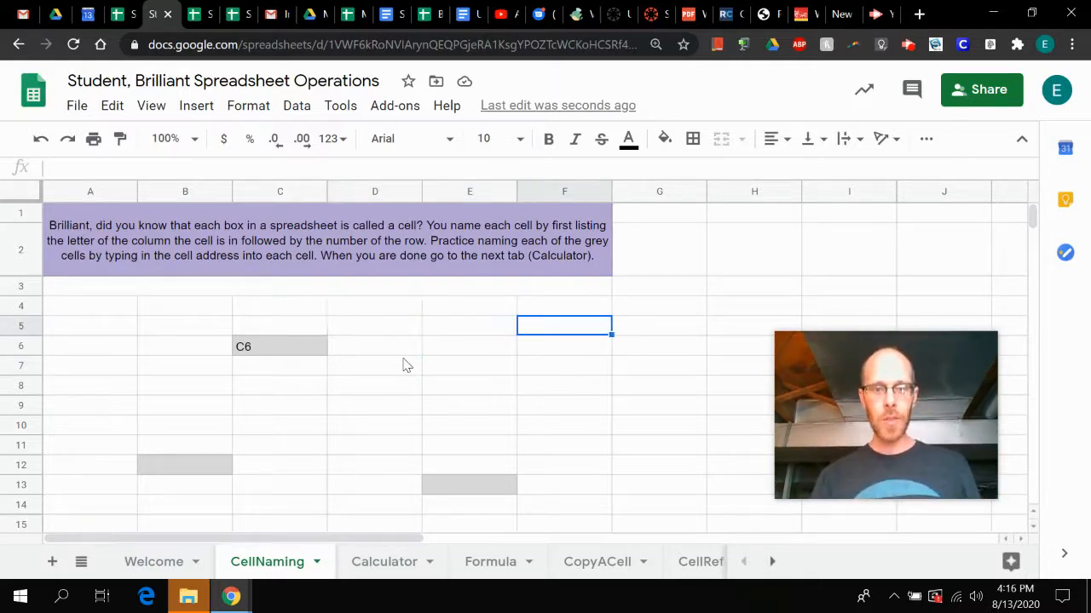
{"action": "key", "text": "Down"}
{"action": "key", "text": "Down"}
{"action": "key", "text": "Down"}
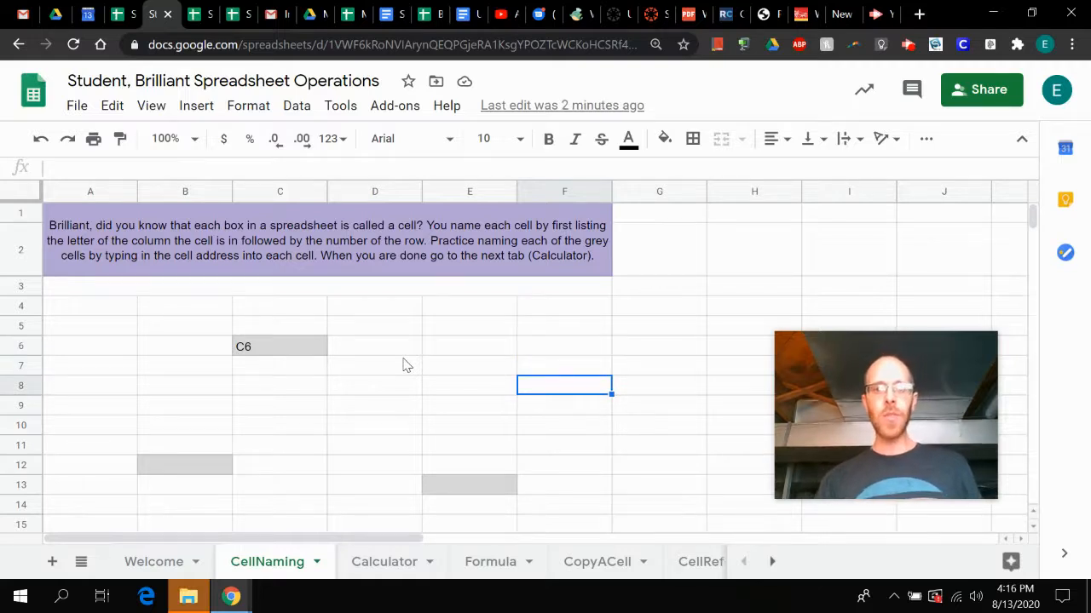
- Enter the cell's own address, E8, into cell E8 of the CellNaming sheet
{"action": "key", "text": "Left"}
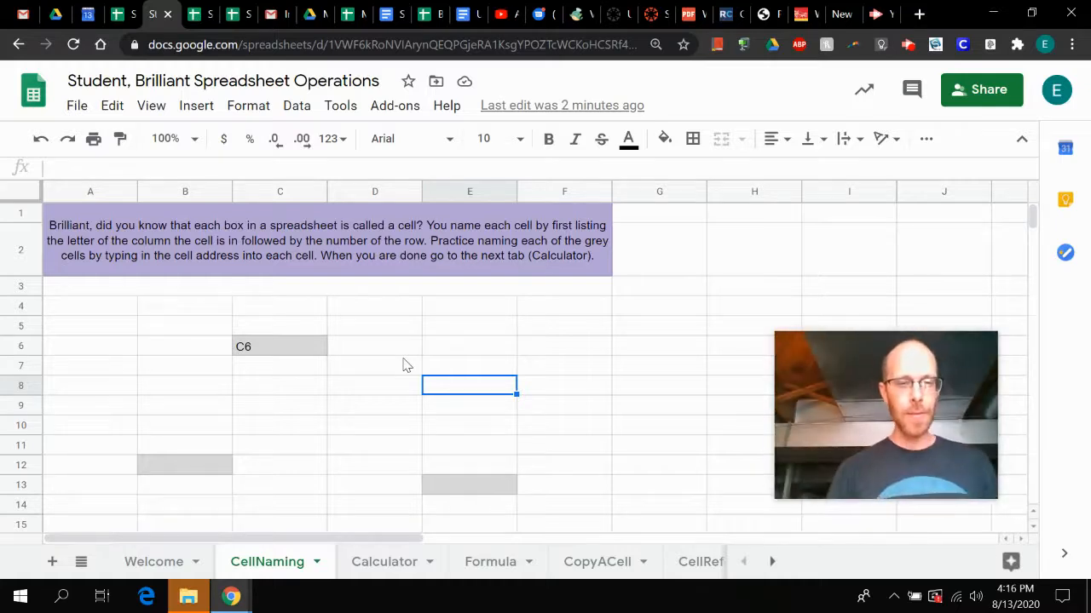
{"action": "key", "text": "Left"}
{"action": "key", "text": "Right"}
{"action": "key", "text": "Left"}
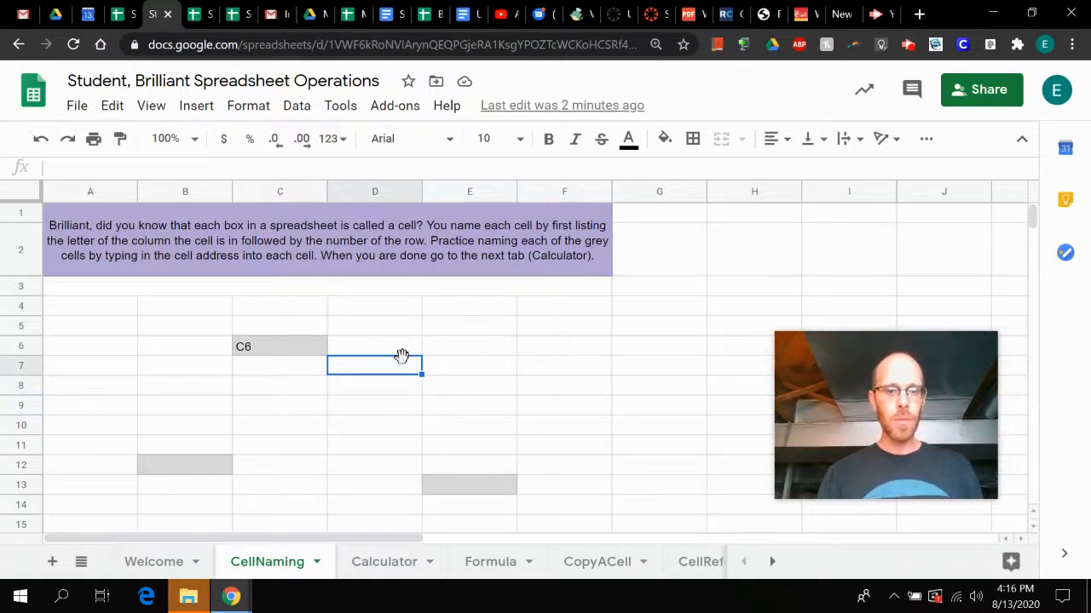
{"action": "key", "text": "Right"}
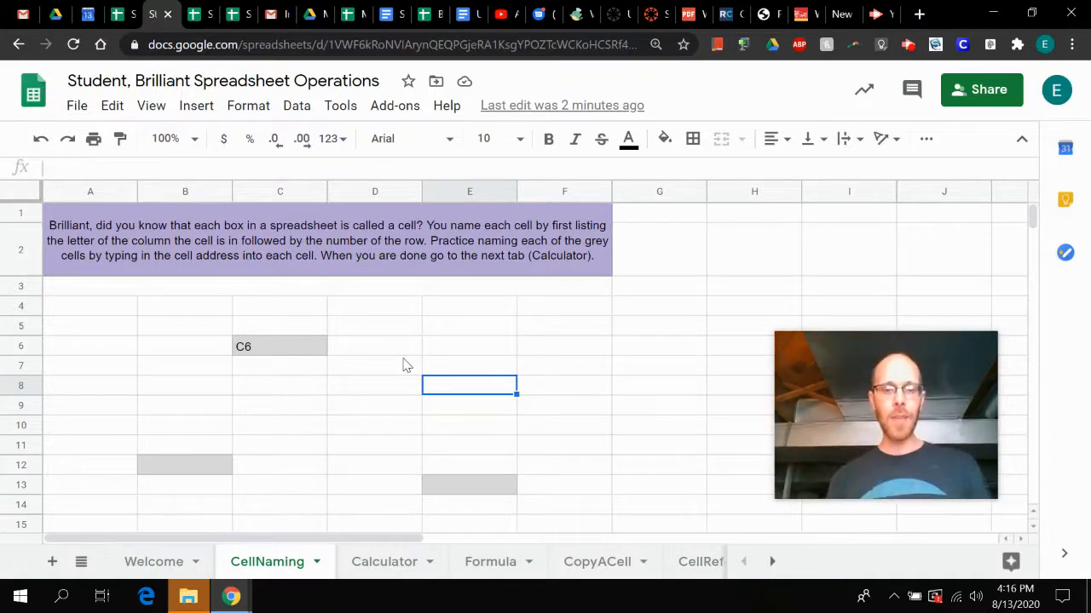
{"action": "type", "text": "E"}
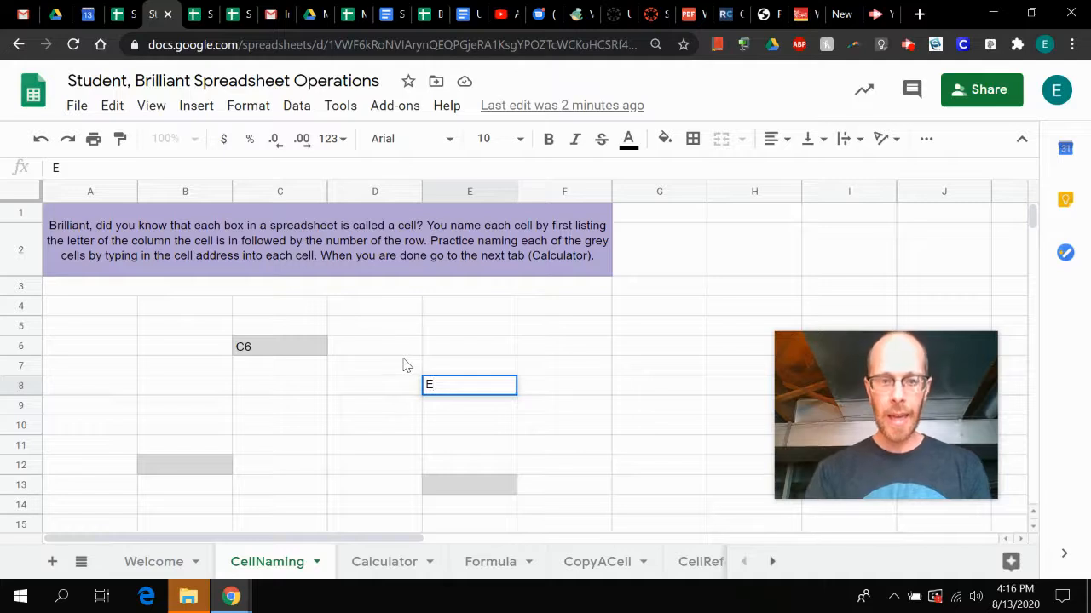
{"action": "type", "text": "8"}
{"action": "key", "text": "Left"}
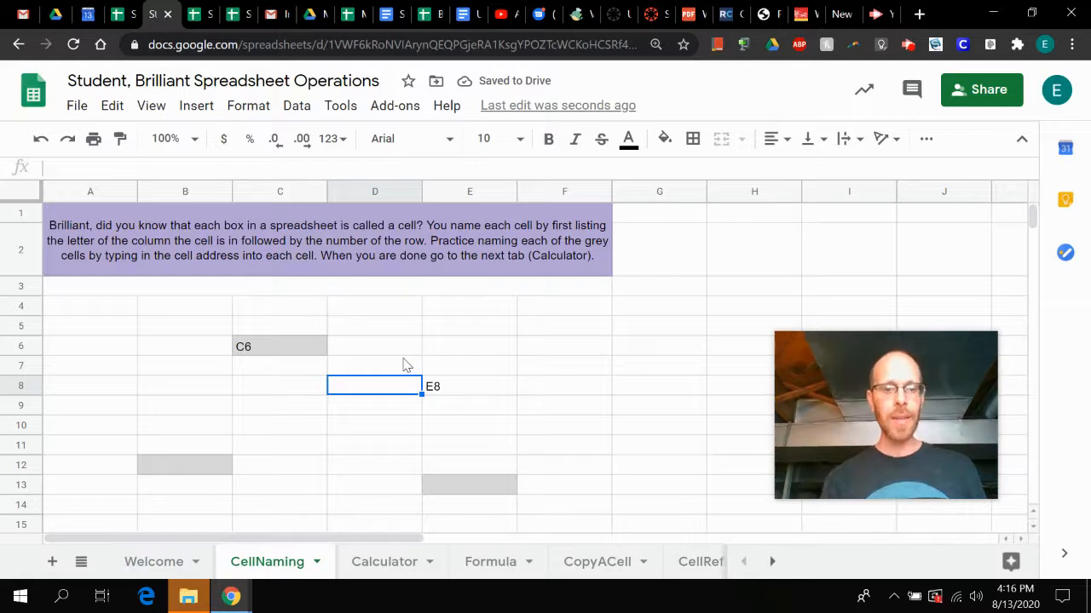
- Look over the remaining grey cells of the CellNaming exercise and open the Calculator sheet
{"action": "scroll", "coordinate": [340, 428], "scroll_direction": "down", "scroll_amount": 3}
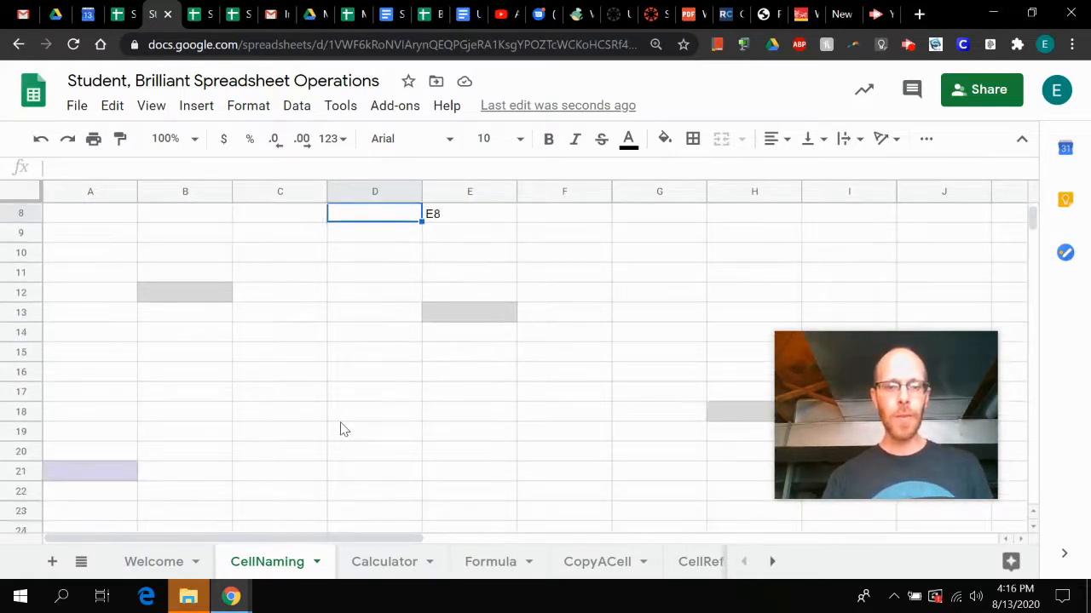
{"action": "scroll", "coordinate": [340, 429], "scroll_direction": "down", "scroll_amount": 3}
{"action": "scroll", "coordinate": [340, 429], "scroll_direction": "up", "scroll_amount": 5}
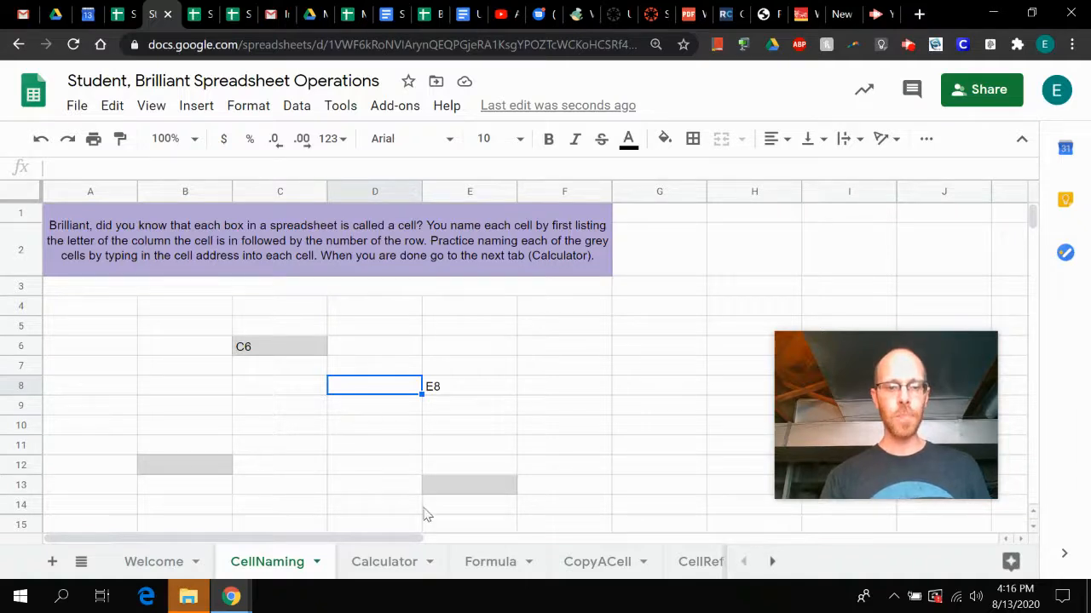
{"action": "left_click", "coordinate": [385, 563]}
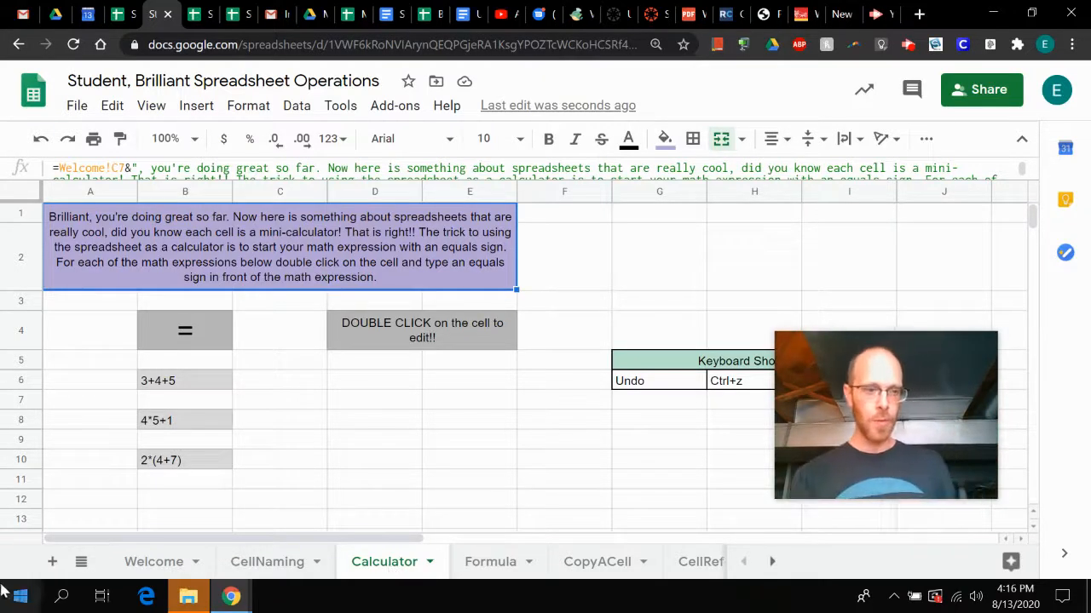
- Add an equals sign in front of the expression in B6 so it reads =3+4+5
{"action": "left_click", "coordinate": [196, 386]}
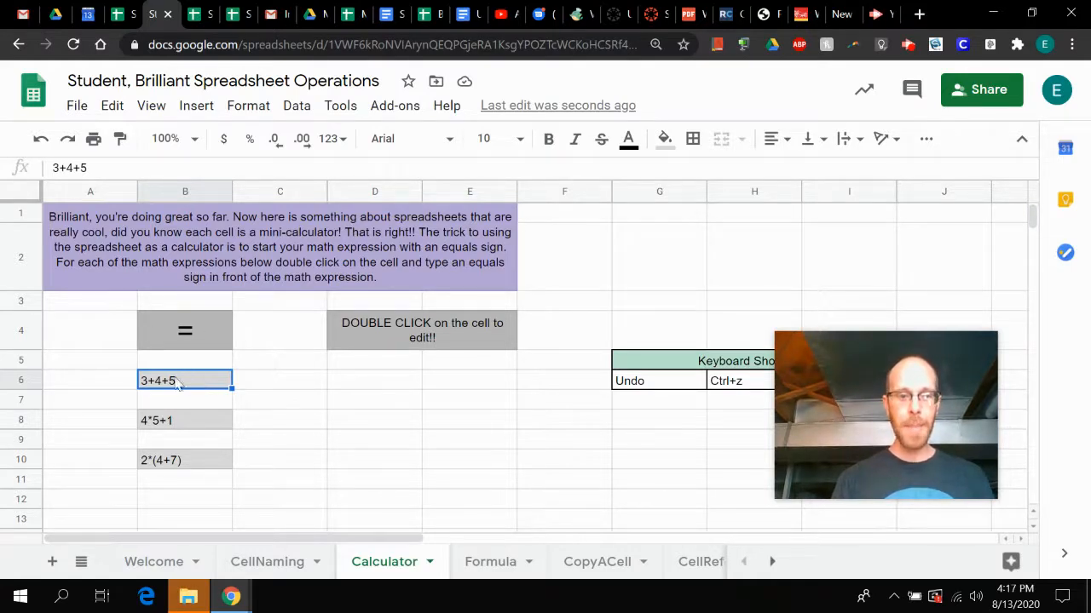
{"action": "left_click", "coordinate": [169, 389]}
{"action": "double_click", "coordinate": [170, 388]}
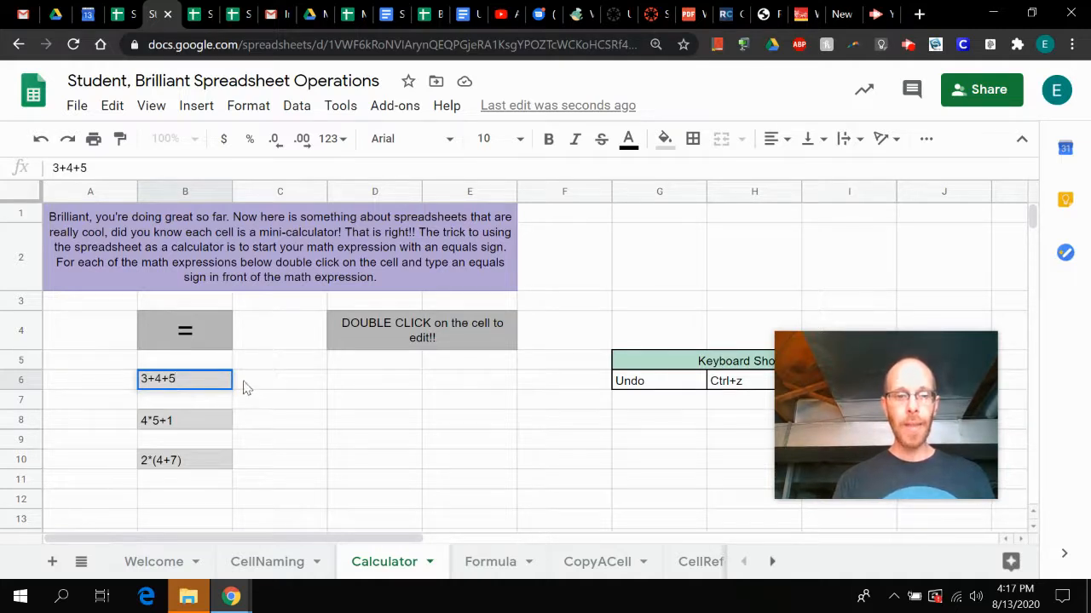
{"action": "key", "text": "Return"}
{"action": "key", "text": "Up"}
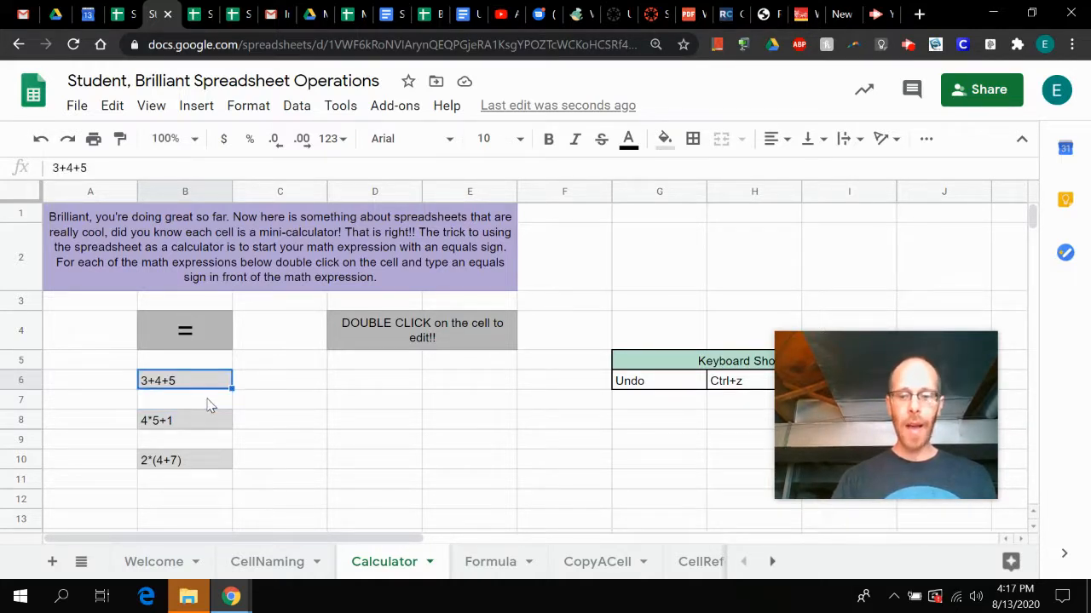
{"action": "key", "text": "Return"}
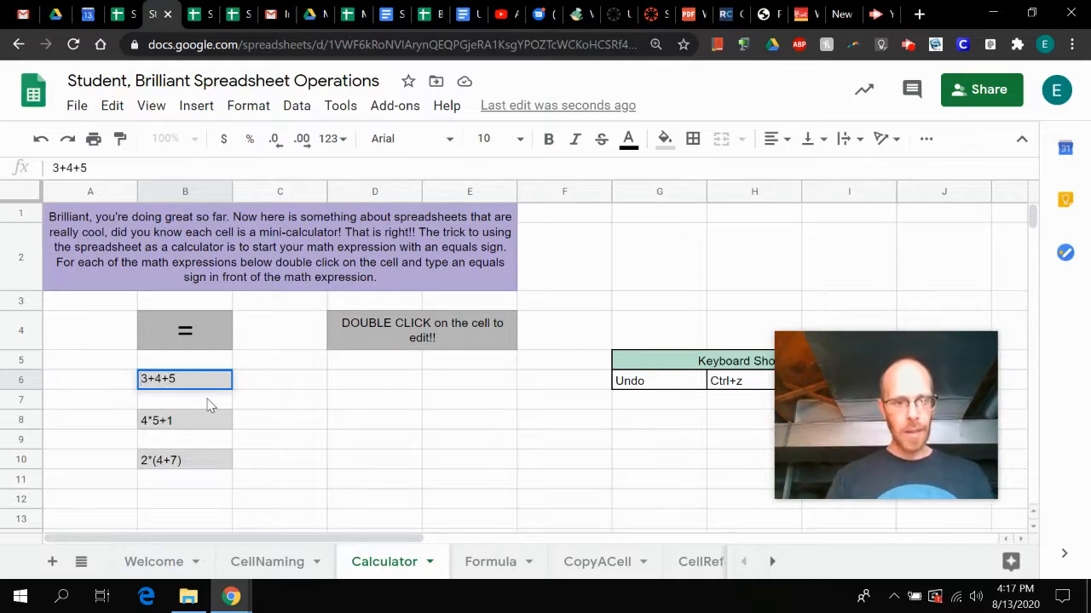
{"action": "type", "text": "="}
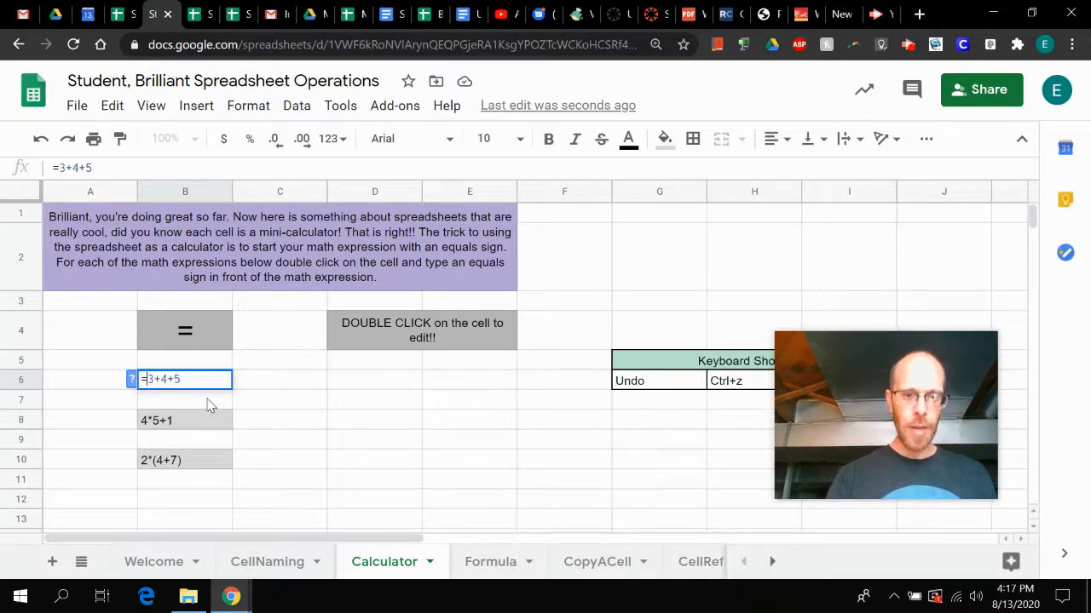
{"action": "key", "text": "Return"}
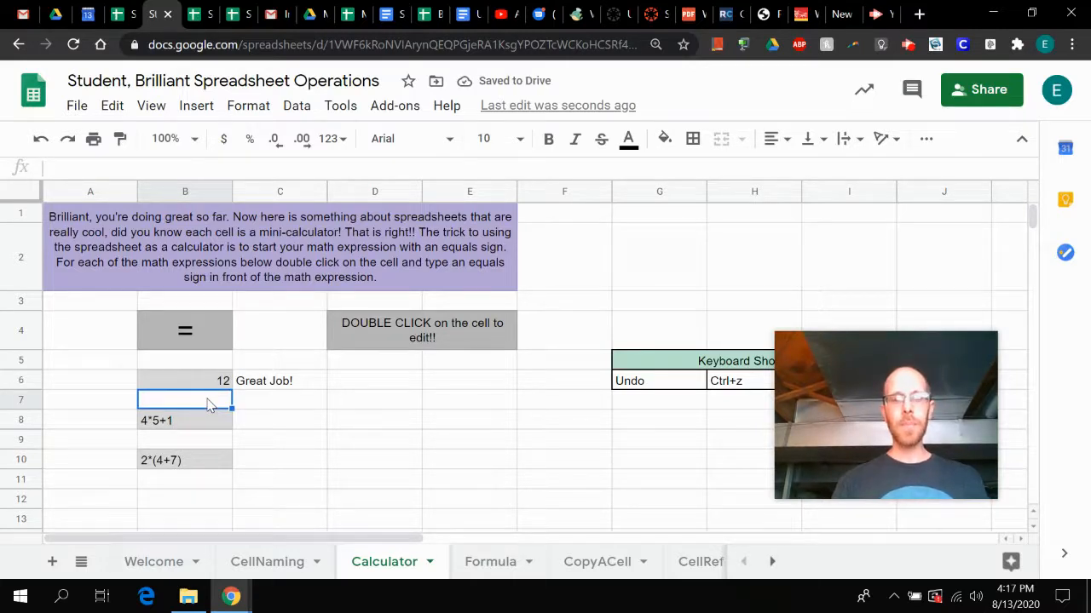
- Clear the contents of cell B6 on the Calculator sheet
{"action": "key", "text": "Up"}
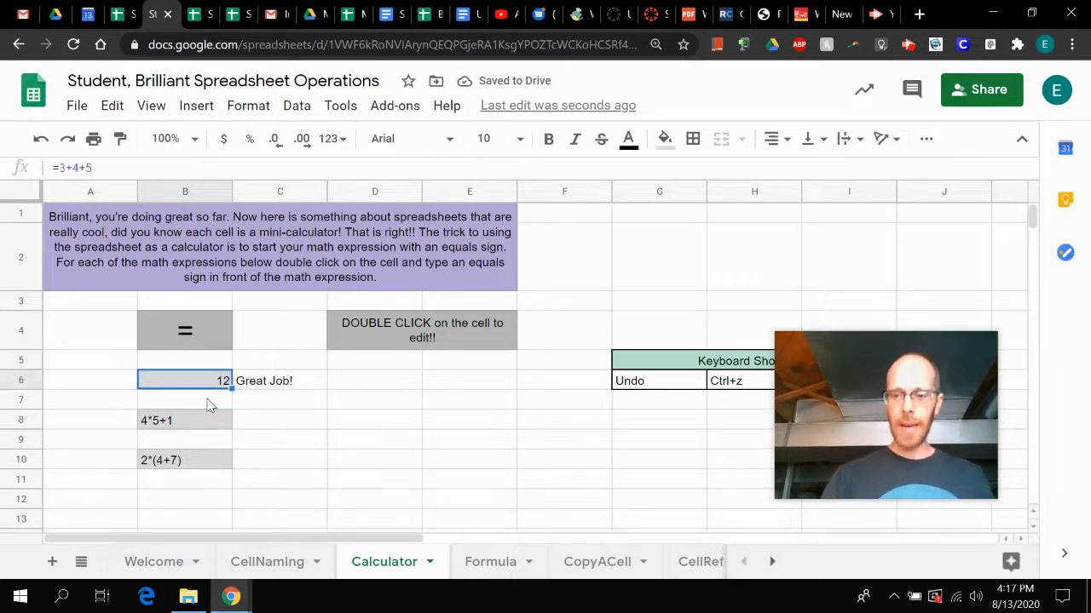
{"action": "key", "text": "Delete"}
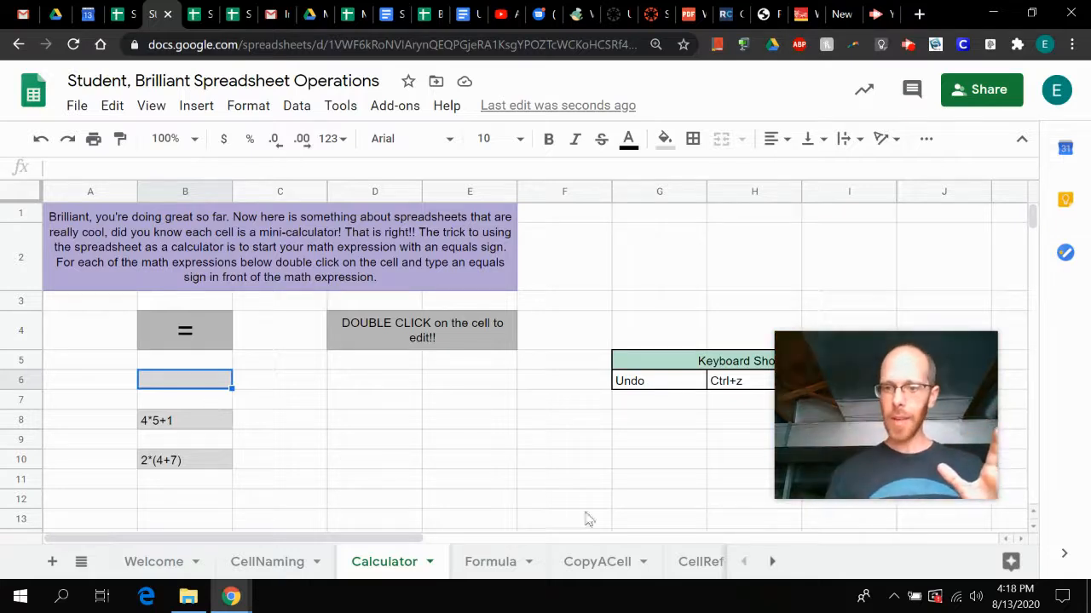
{"action": "mouse_move", "coordinate": [904, 369]}
{"action": "left_click_drag", "start_coordinate": [903, 369], "coordinate": [903, 228]}
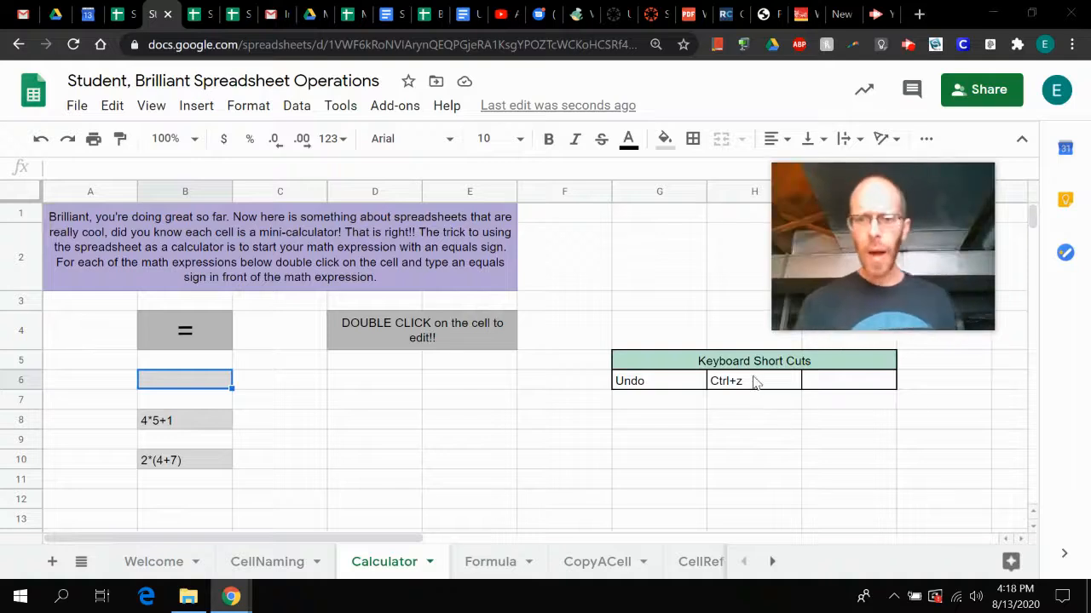
- Check the Undo entry in the Keyboard Short Cuts table, and undo both the clearing of B6 and its equals-sign edit
{"action": "left_click", "coordinate": [651, 388]}
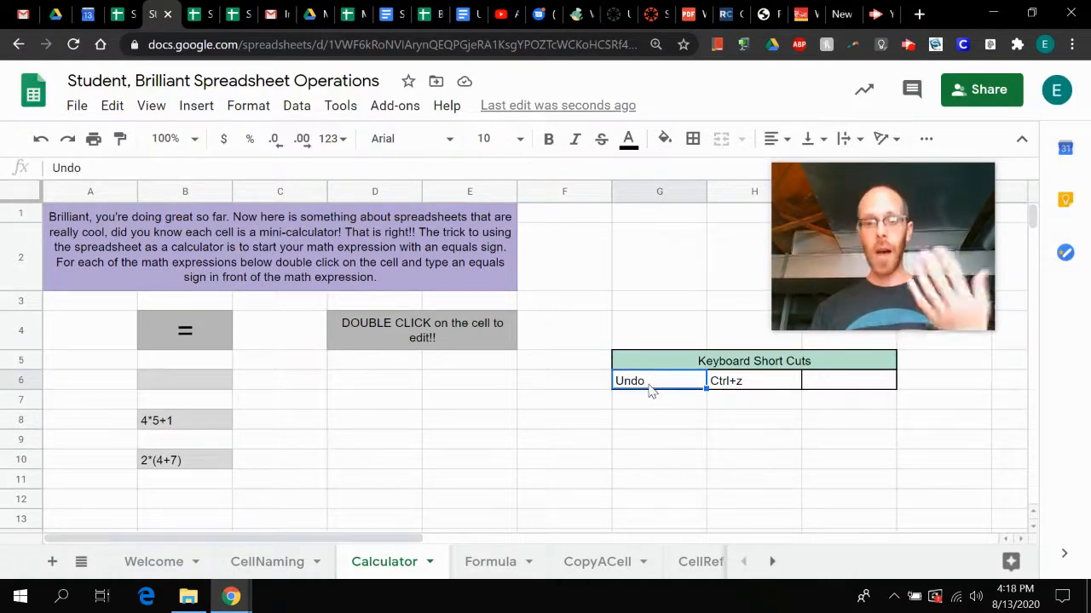
{"action": "key", "text": "Right"}
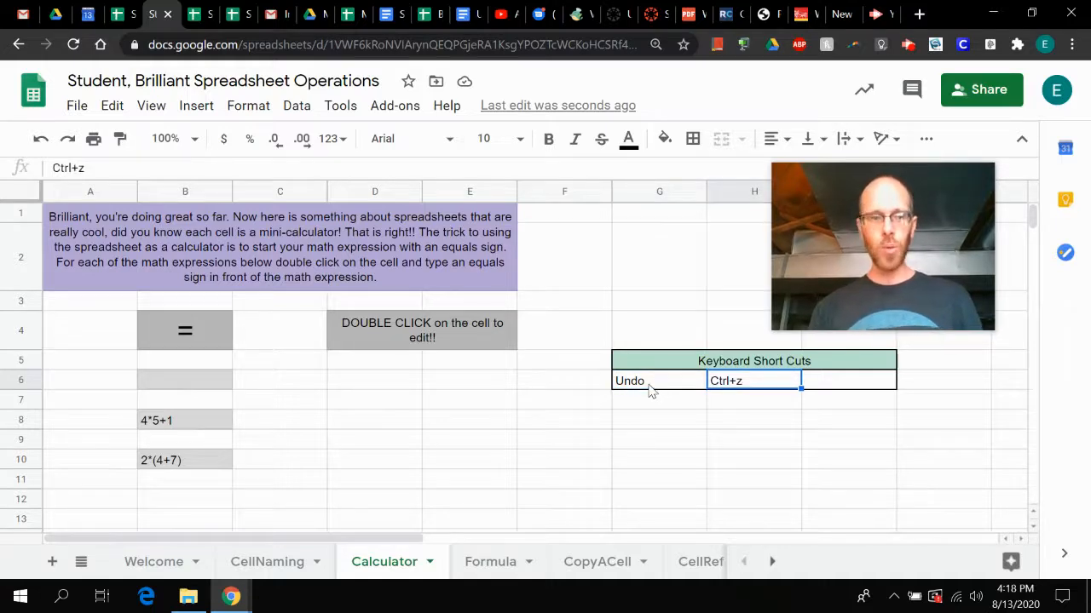
{"action": "left_click", "coordinate": [111, 105]}
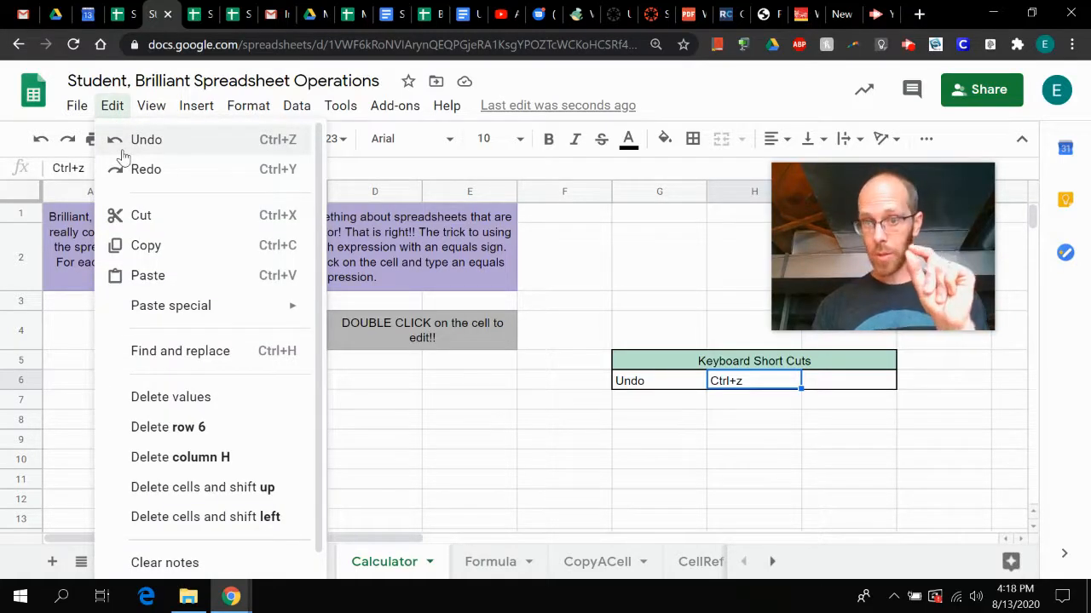
{"action": "left_click", "coordinate": [114, 106]}
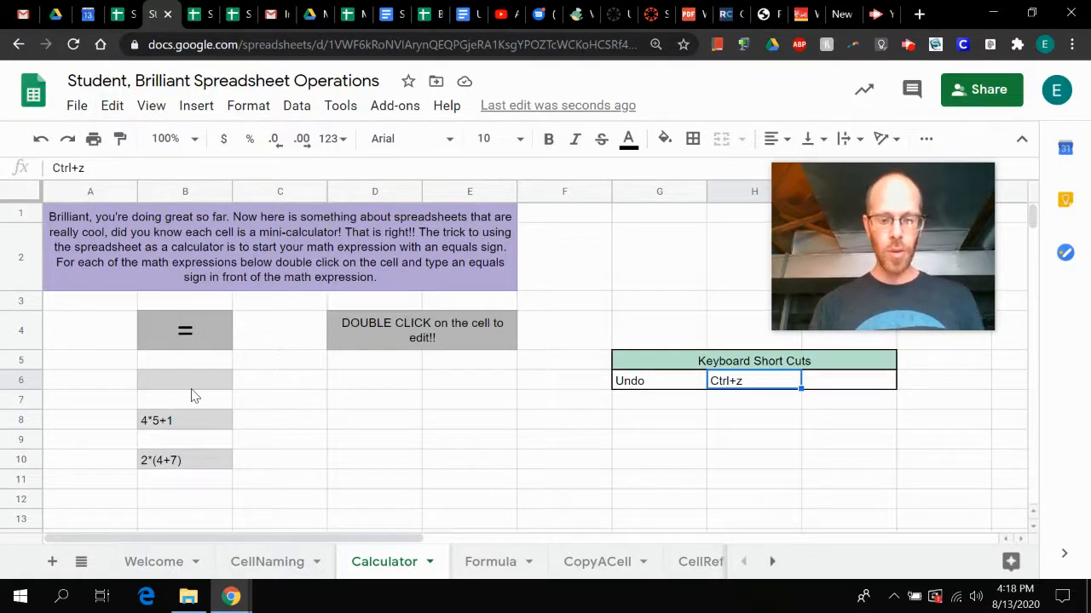
{"action": "key", "text": "ctrl+z"}
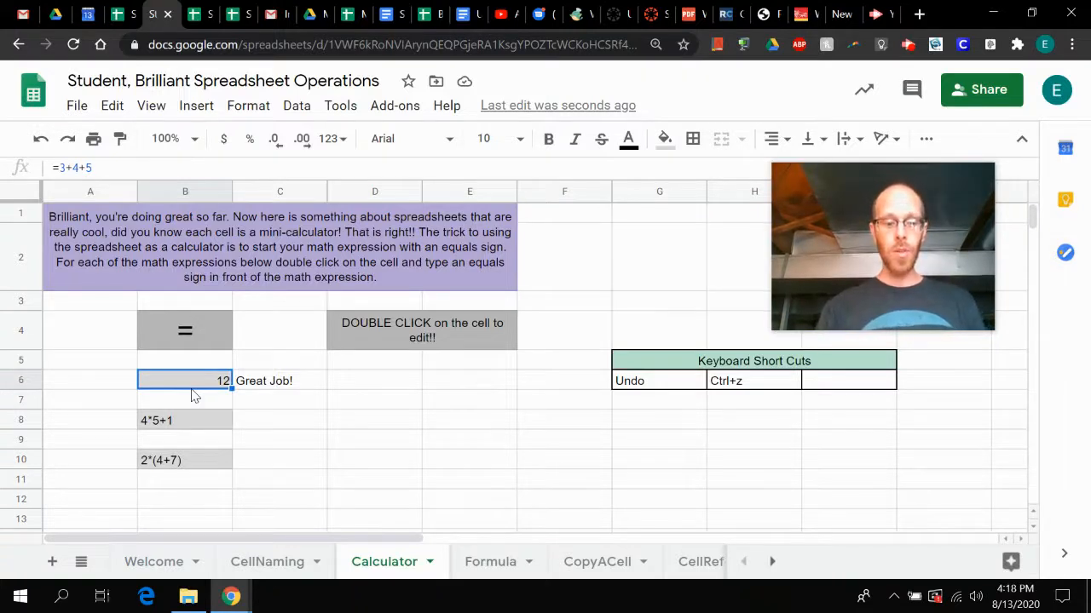
{"action": "key", "text": "ctrl+z"}
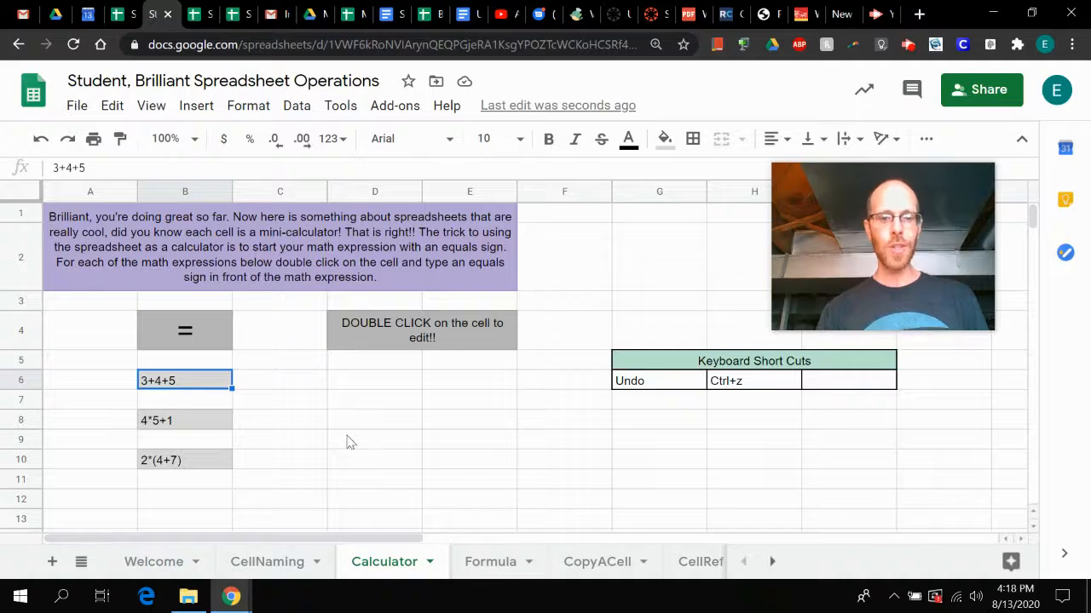
- Open the Formula sheet and enter the example formula =4*5+9 in cell B5
{"action": "left_click", "coordinate": [486, 563]}
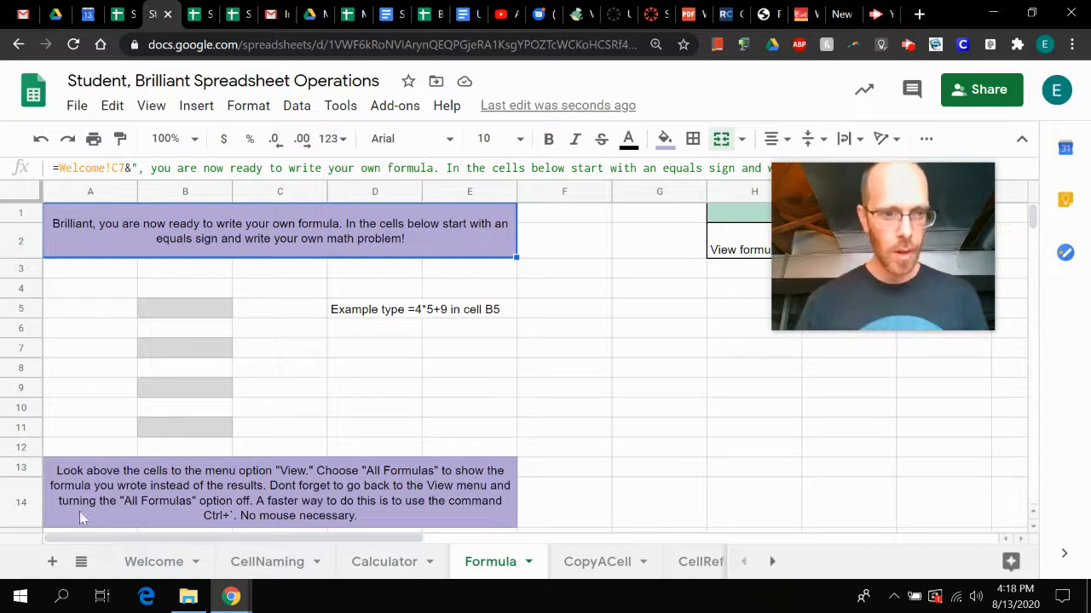
{"action": "left_click", "coordinate": [181, 314]}
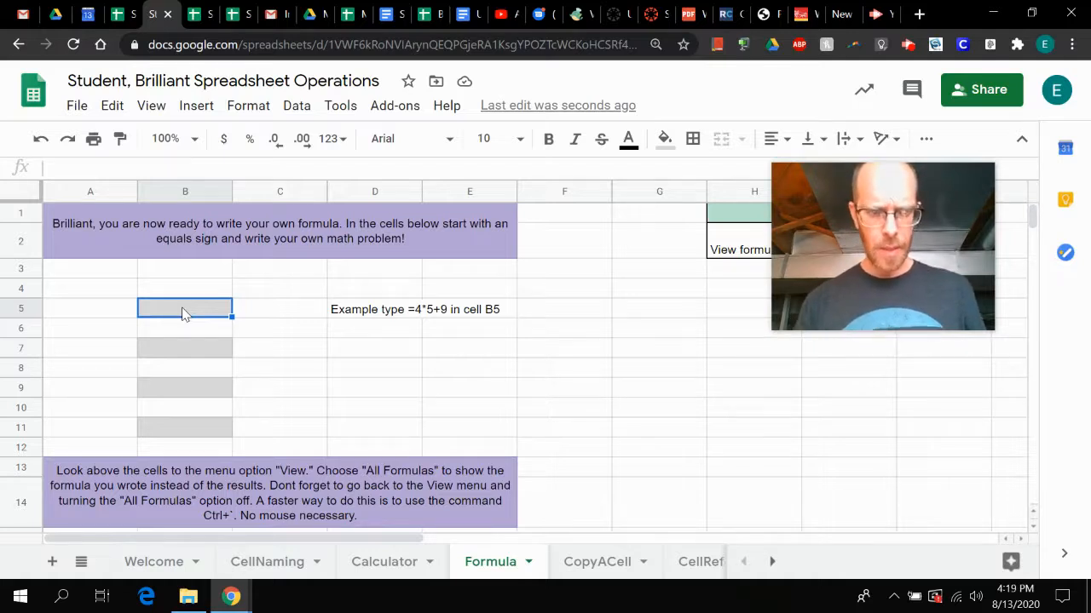
{"action": "type", "text": "=4"}
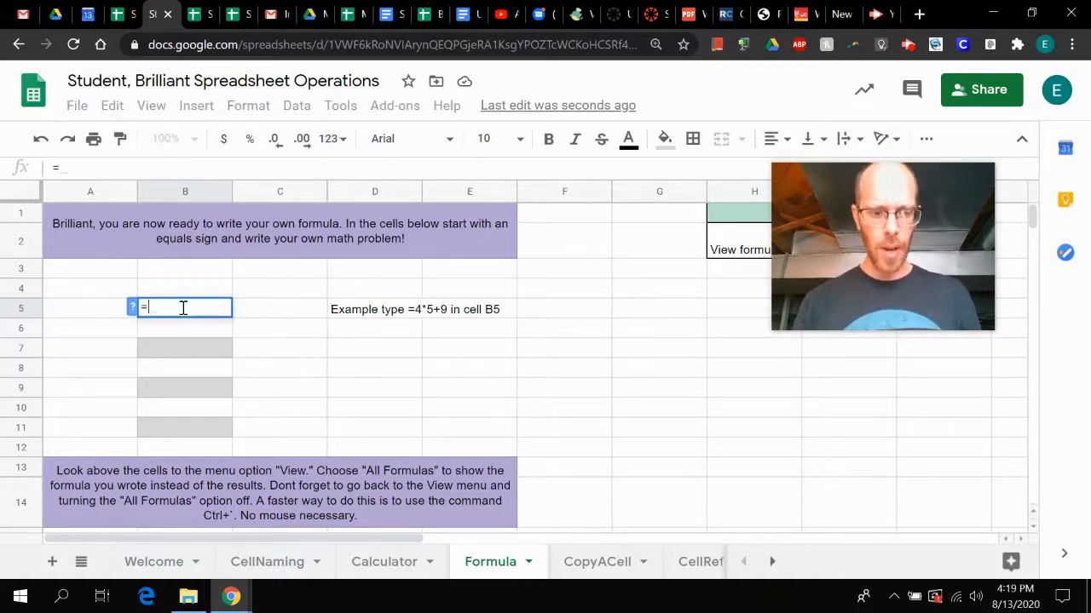
{"action": "type", "text": "*5"}
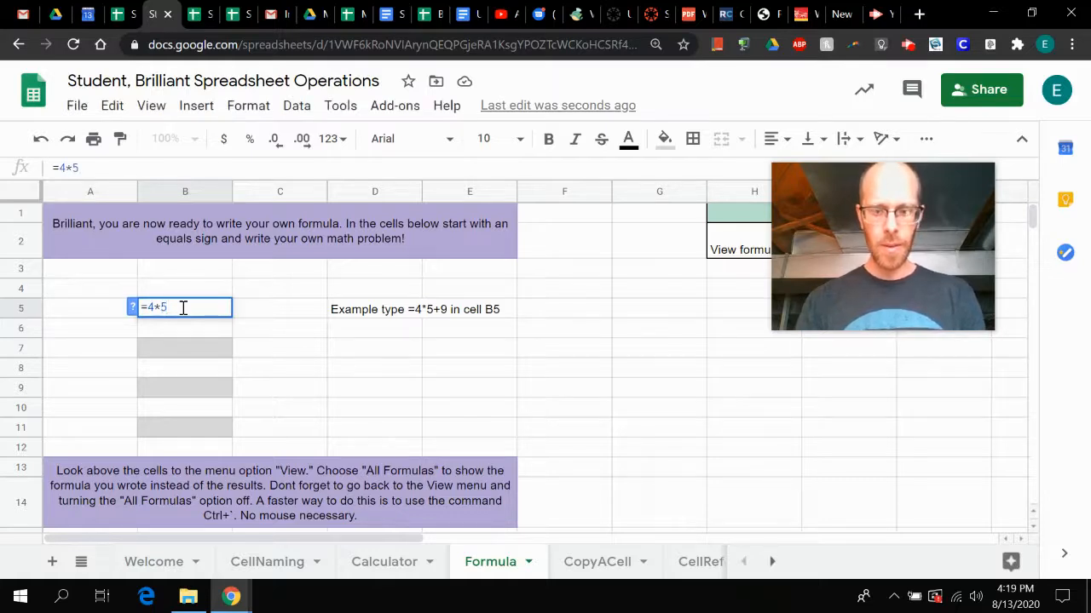
{"action": "type", "text": "+9"}
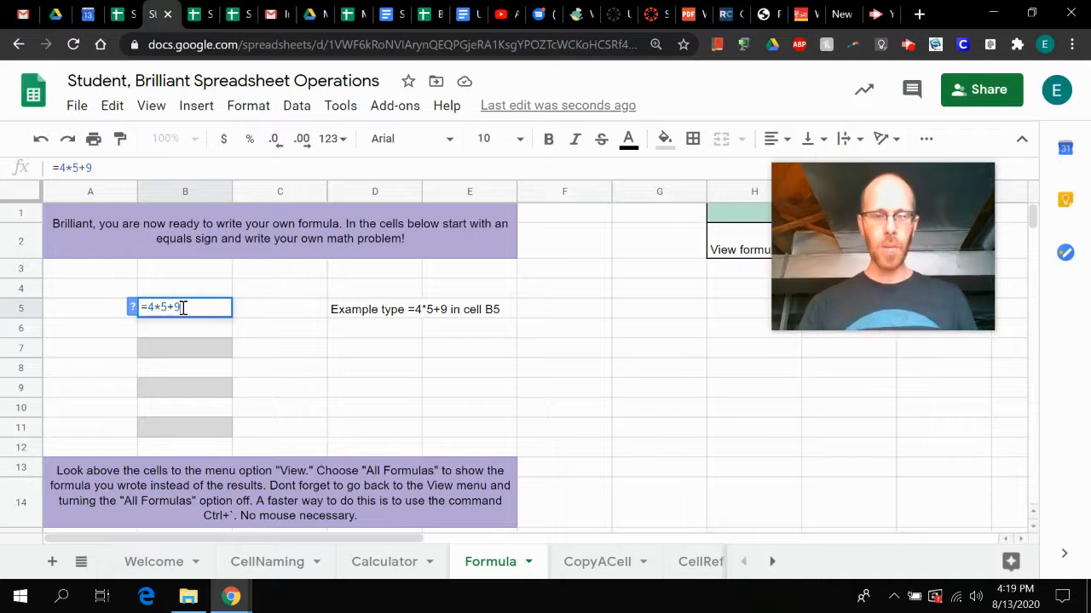
{"action": "key", "text": "Return"}
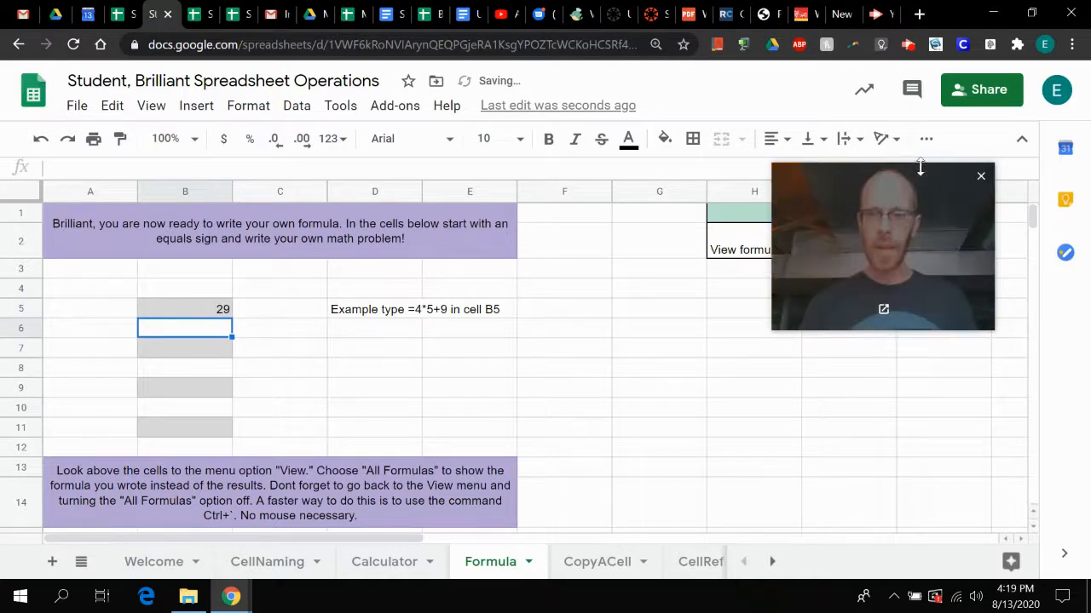
{"action": "left_click_drag", "start_coordinate": [920, 171], "coordinate": [904, 302]}
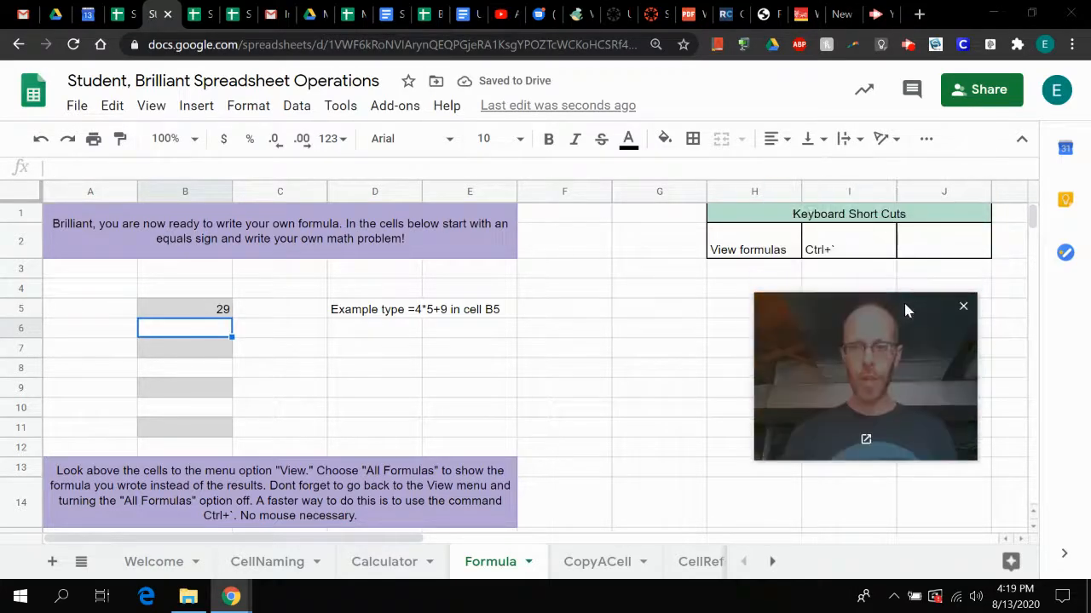
- Replace the example formula in cell B5 with the exponent formula =2^7
{"action": "left_click", "coordinate": [599, 309]}
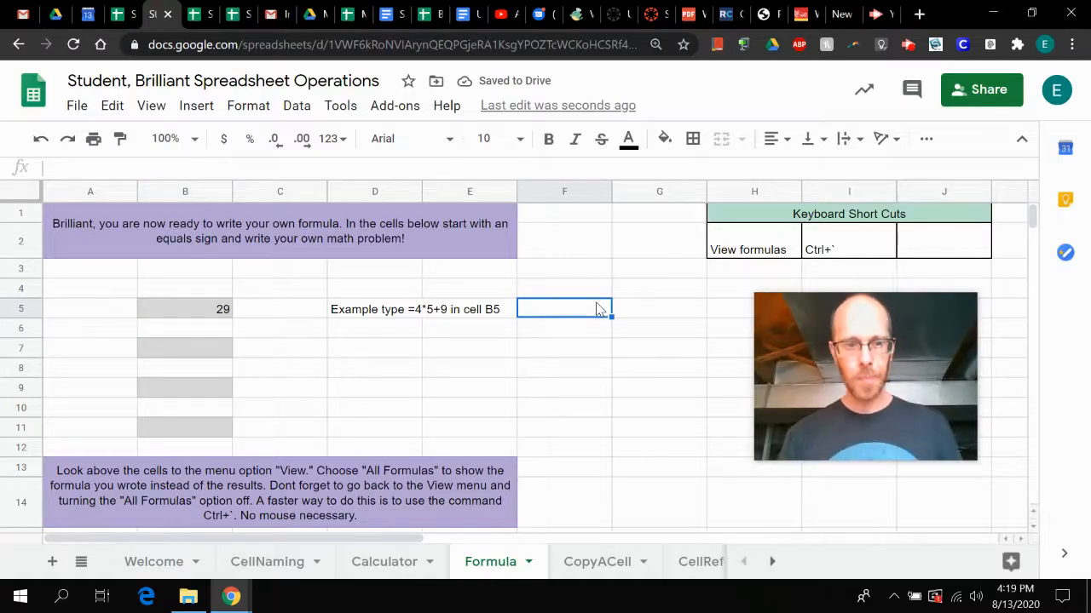
{"action": "left_click", "coordinate": [224, 311]}
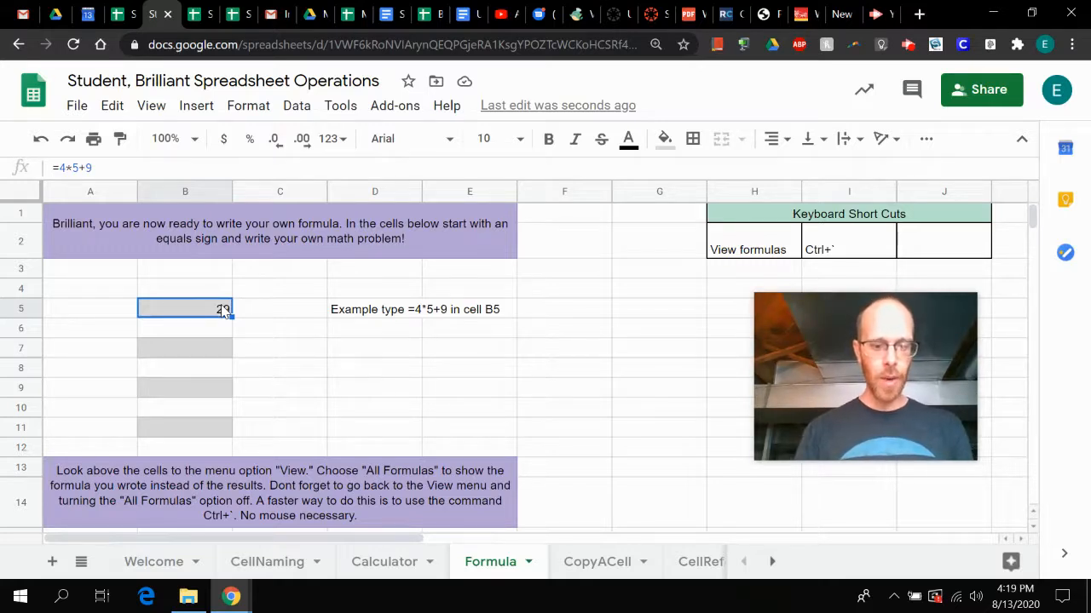
{"action": "key", "text": "Delete"}
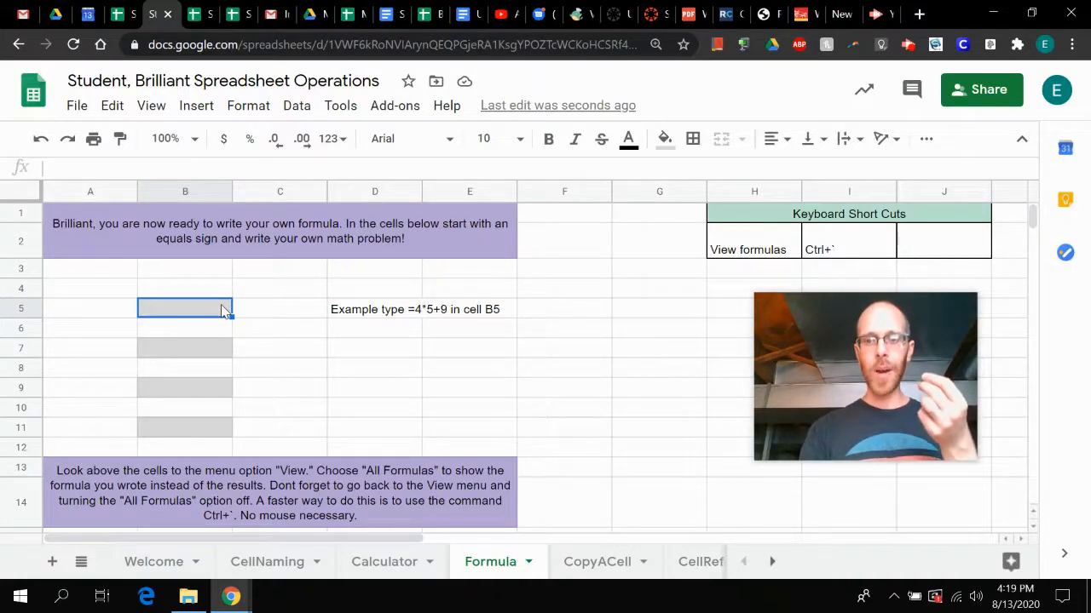
{"action": "type", "text": "="}
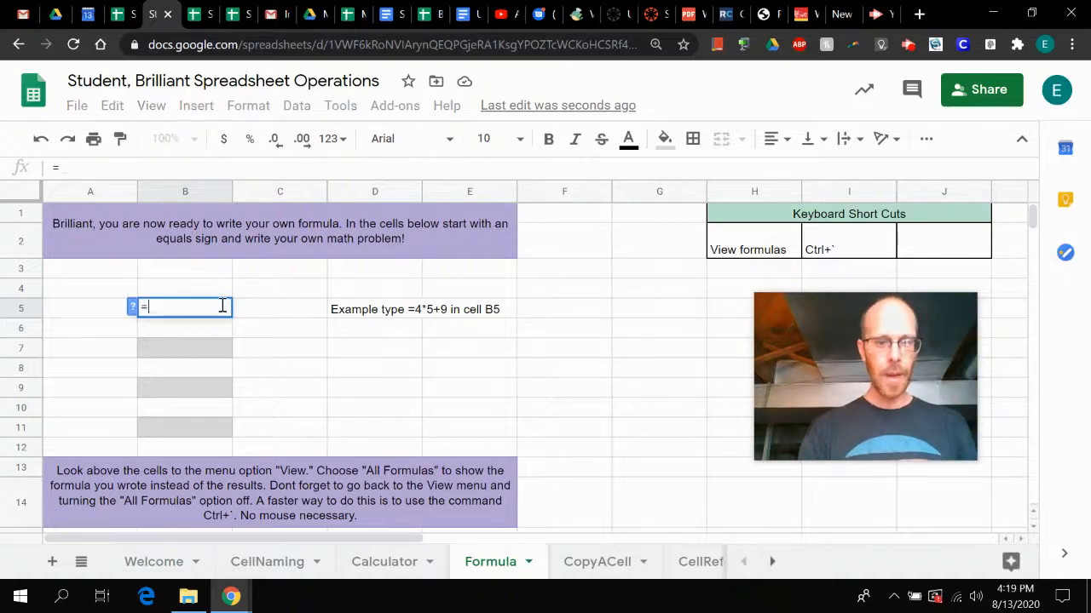
{"action": "type", "text": "2"}
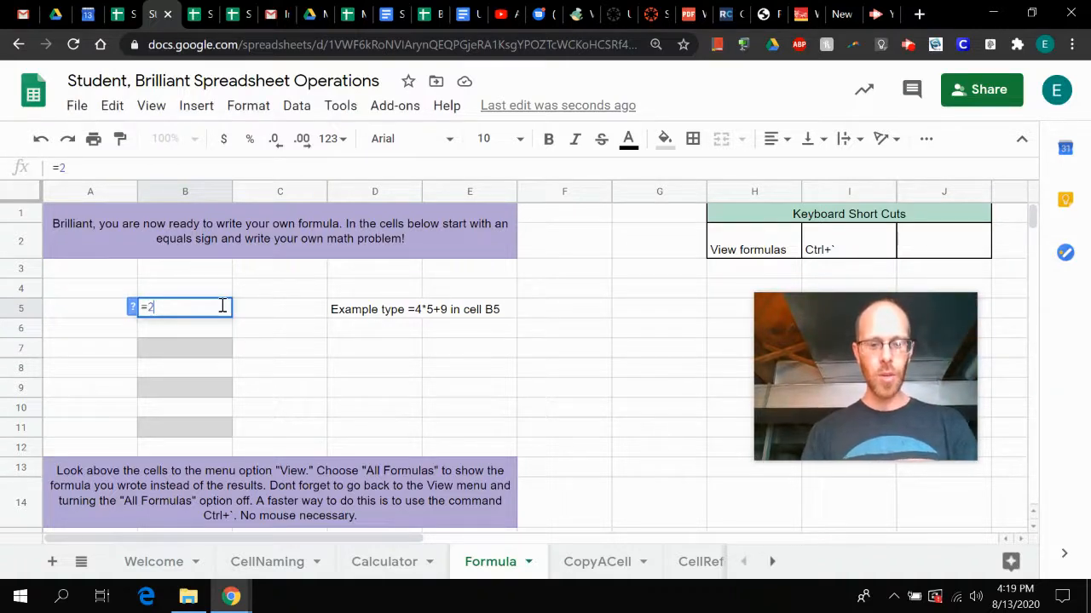
{"action": "type", "text": "^"}
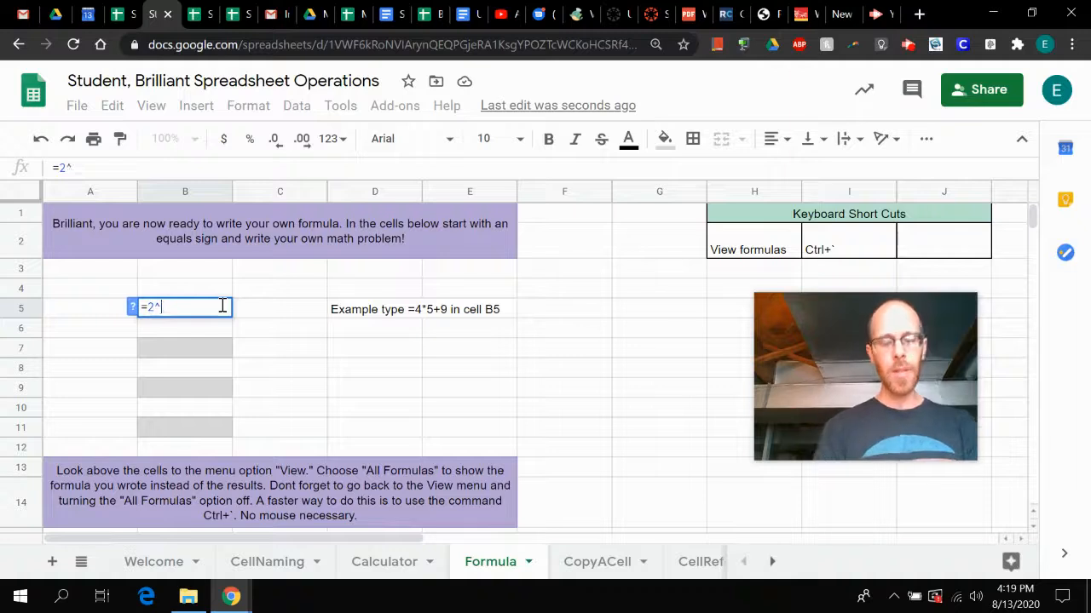
{"action": "left_click", "coordinate": [222, 306]}
{"action": "type", "text": "7"}
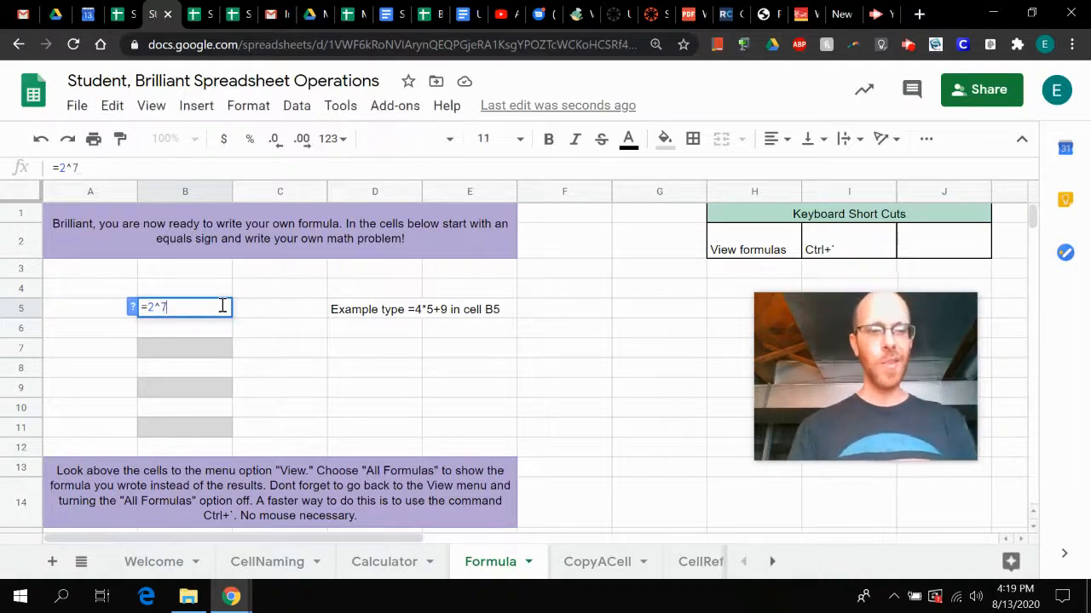
{"action": "key", "text": "Return"}
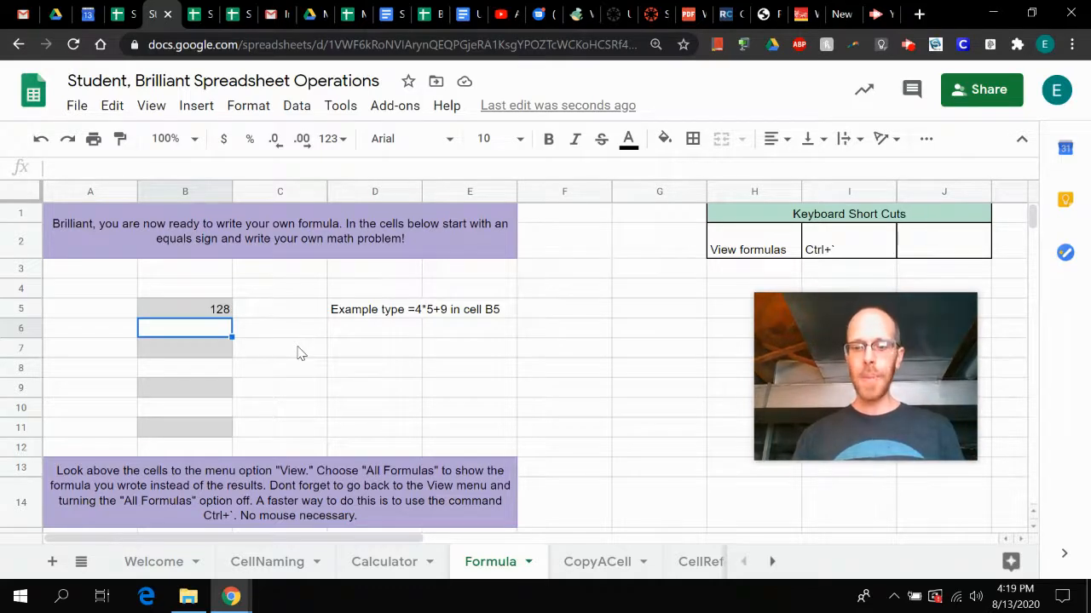
- Inspect the formula behind the result in cell B5 without changing it
{"action": "key", "text": "Up"}
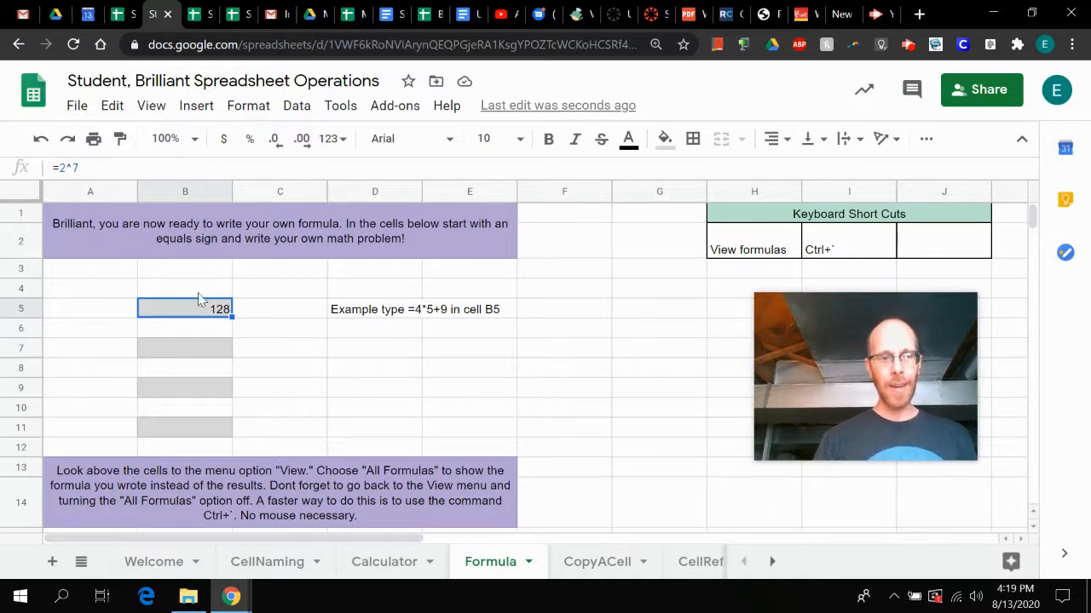
{"action": "left_click_drag", "start_coordinate": [86, 165], "coordinate": [52, 171]}
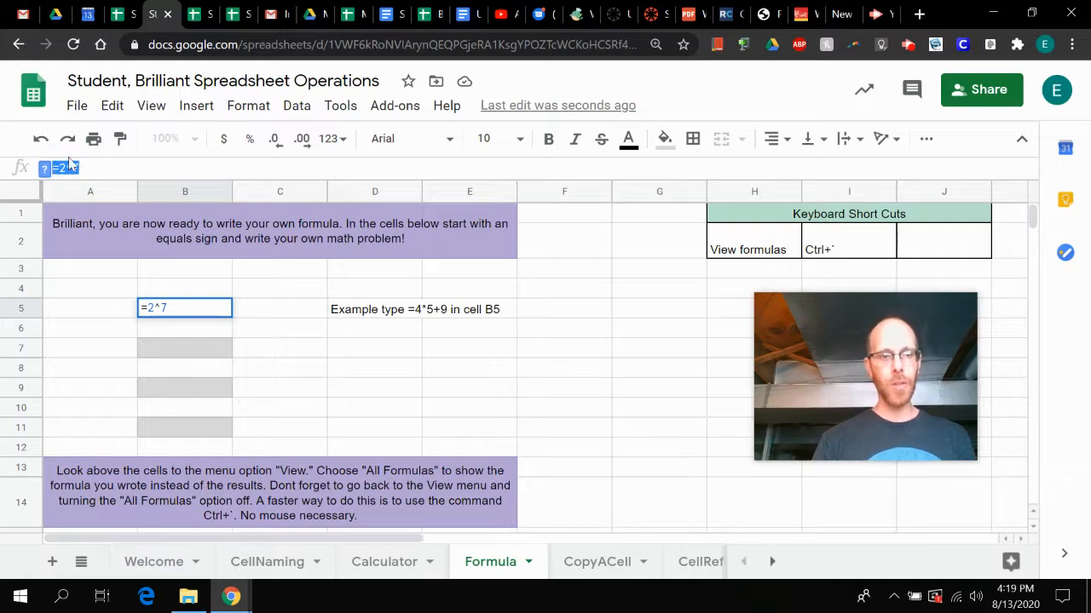
{"action": "left_click", "coordinate": [281, 335]}
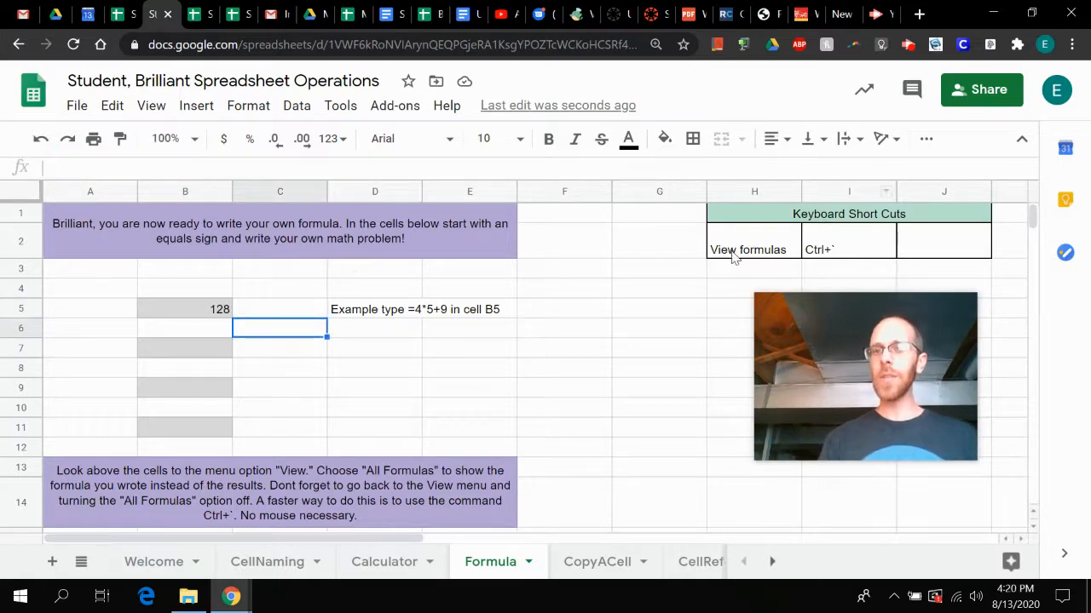
- Check the View formulas entry in the Keyboard Short Cuts table, and switch the display of all formulas on and off again
{"action": "left_click_drag", "start_coordinate": [774, 257], "coordinate": [835, 253]}
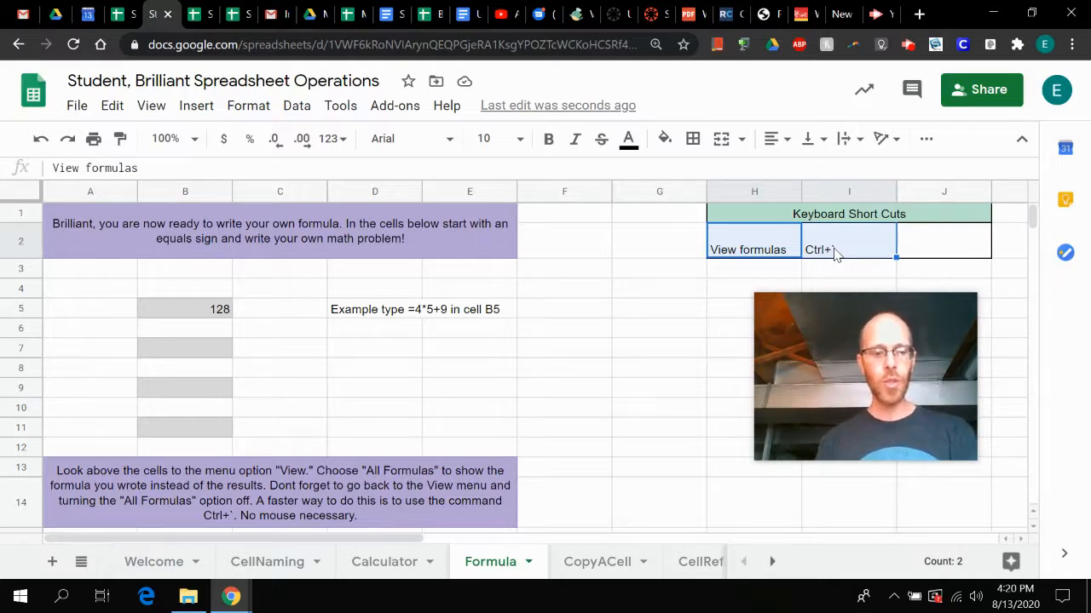
{"action": "key", "text": "ctrl+grave"}
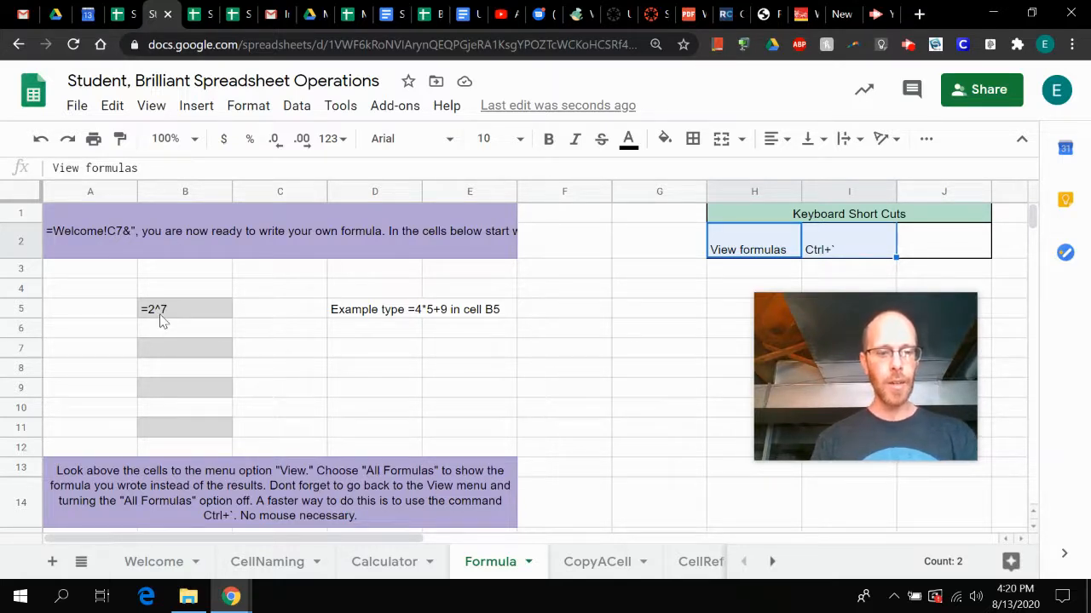
{"action": "key", "text": "ctrl+grave"}
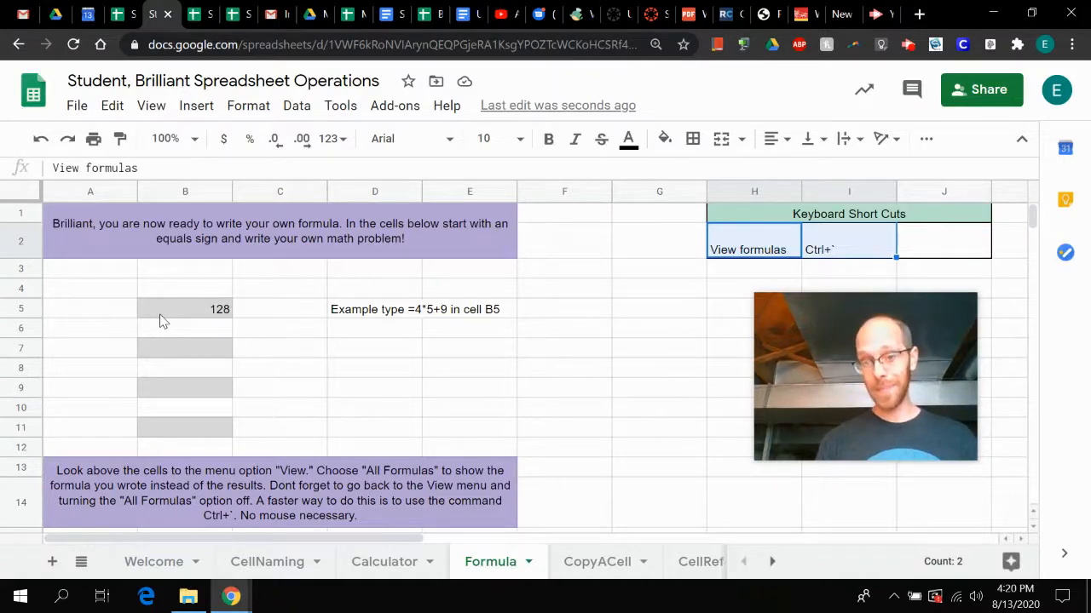
- Open the CopyACell sheet and go through the words in cells A7 to A10
{"action": "left_click", "coordinate": [587, 560]}
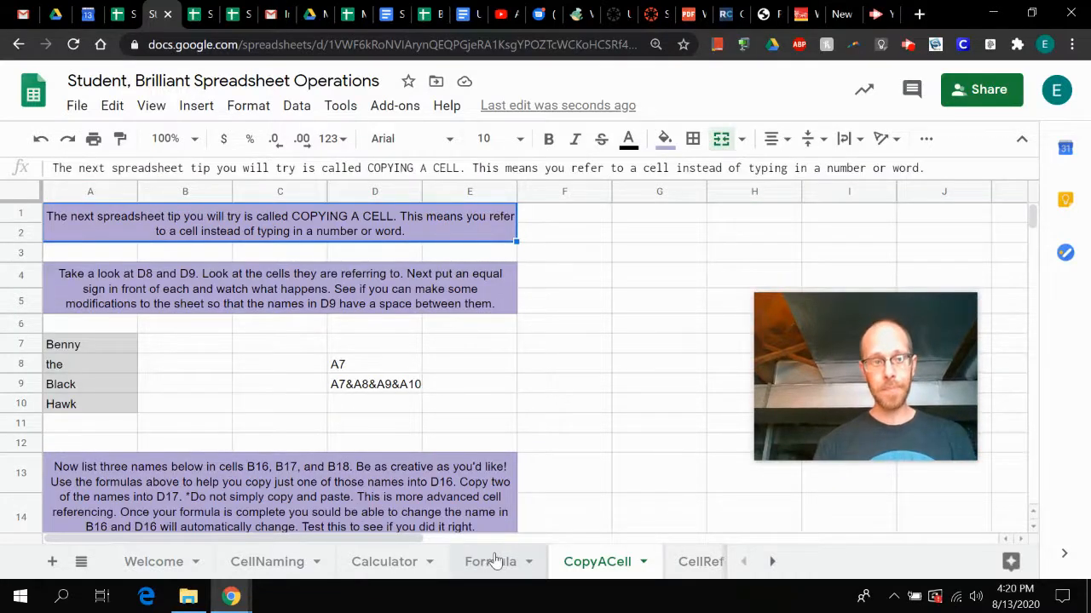
{"action": "left_click", "coordinate": [98, 345]}
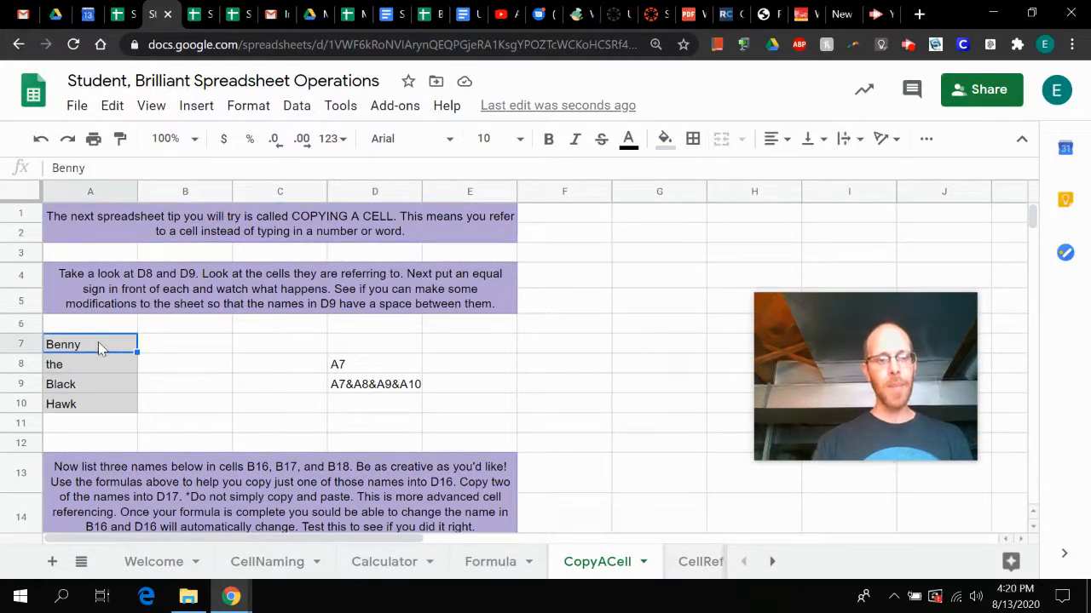
{"action": "key", "text": "Down"}
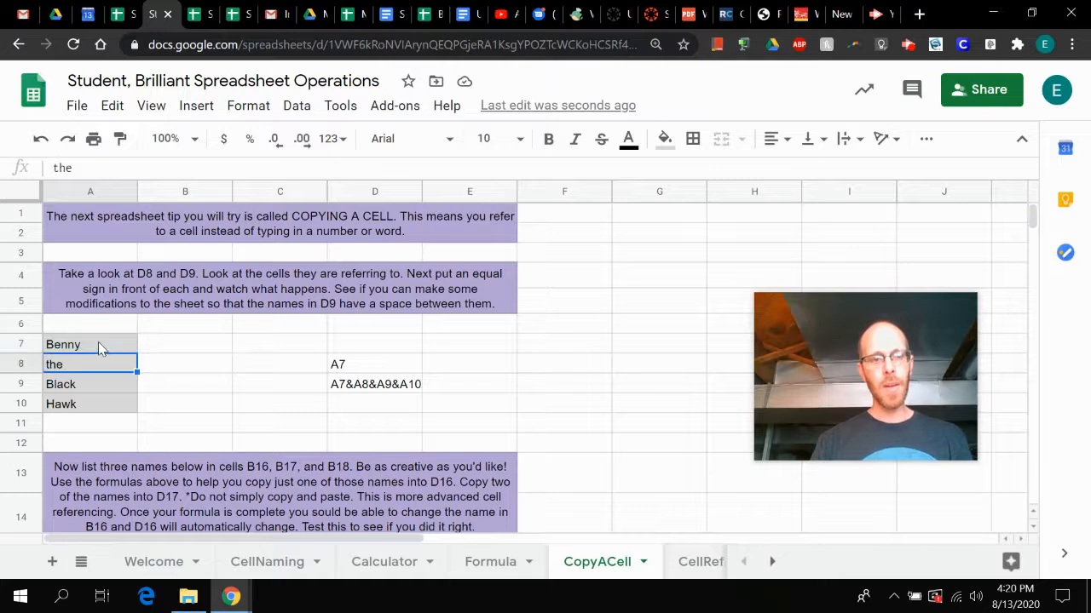
{"action": "key", "text": "Down"}
{"action": "key", "text": "Down"}
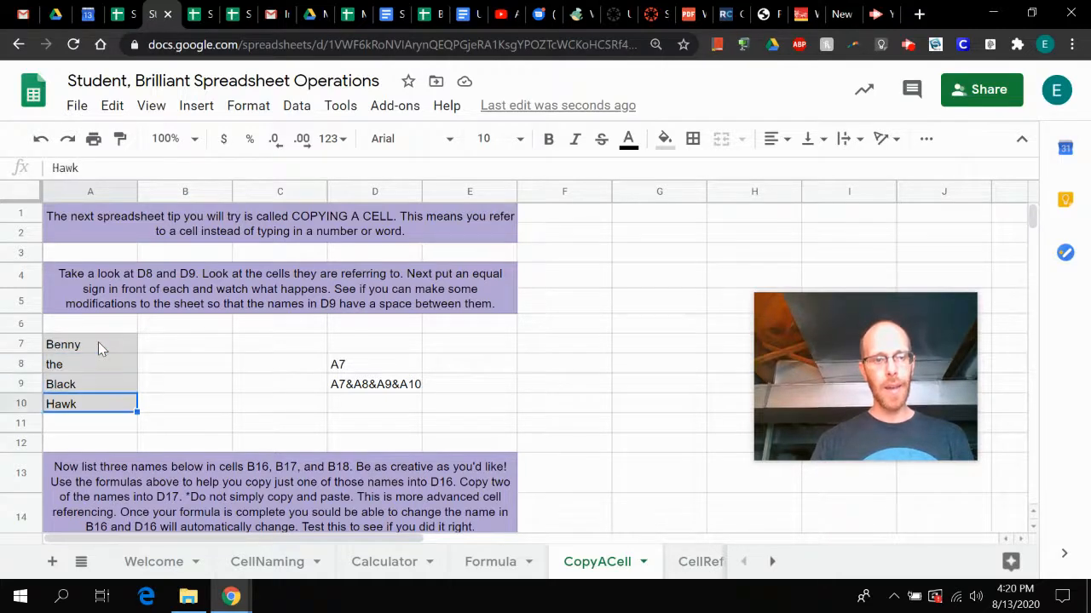
- Replace the contents of cell D8 with the plain text Benny
{"action": "left_click", "coordinate": [344, 344]}
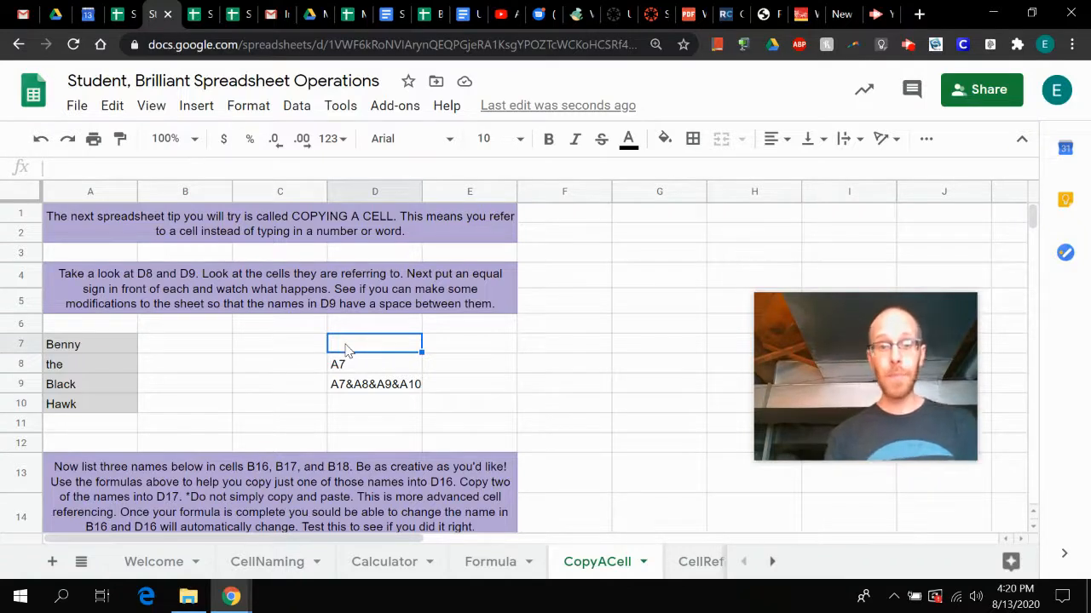
{"action": "left_click", "coordinate": [360, 371]}
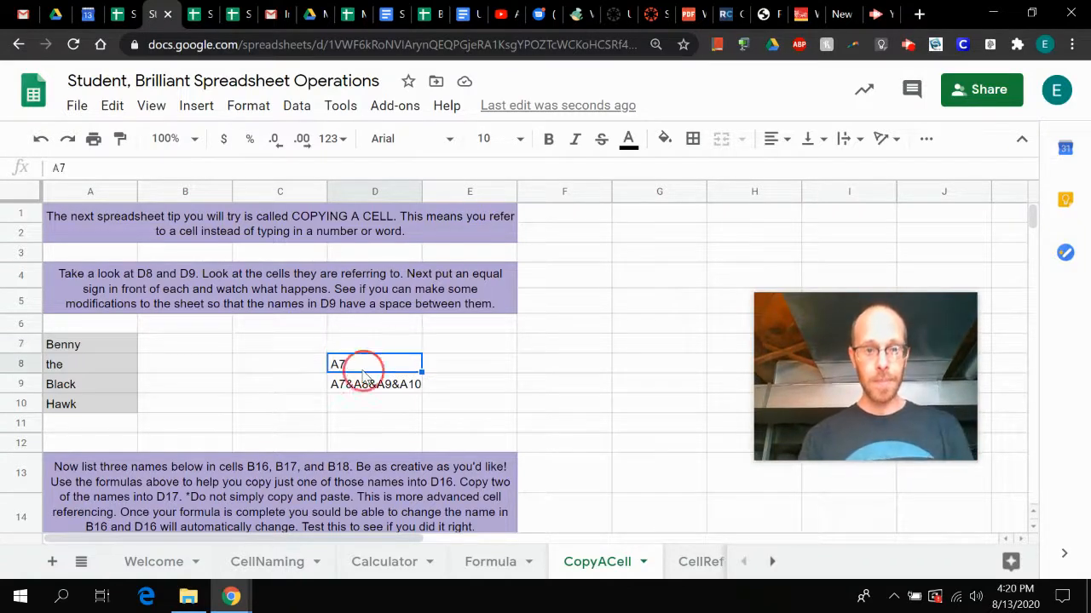
{"action": "key", "text": "Delete"}
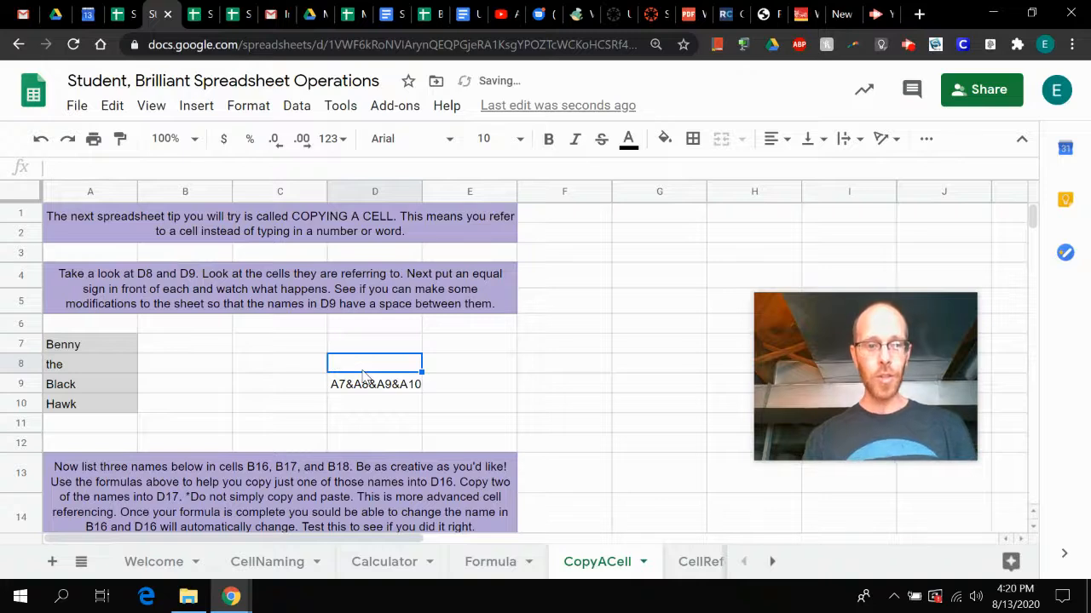
{"action": "type", "text": "Benny"}
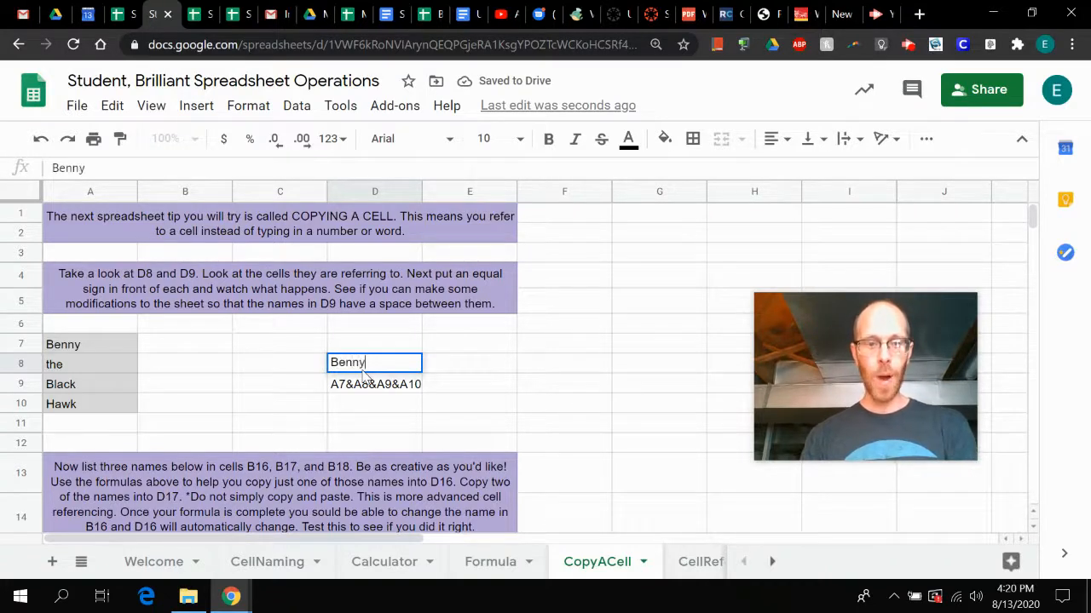
{"action": "key", "text": "Return"}
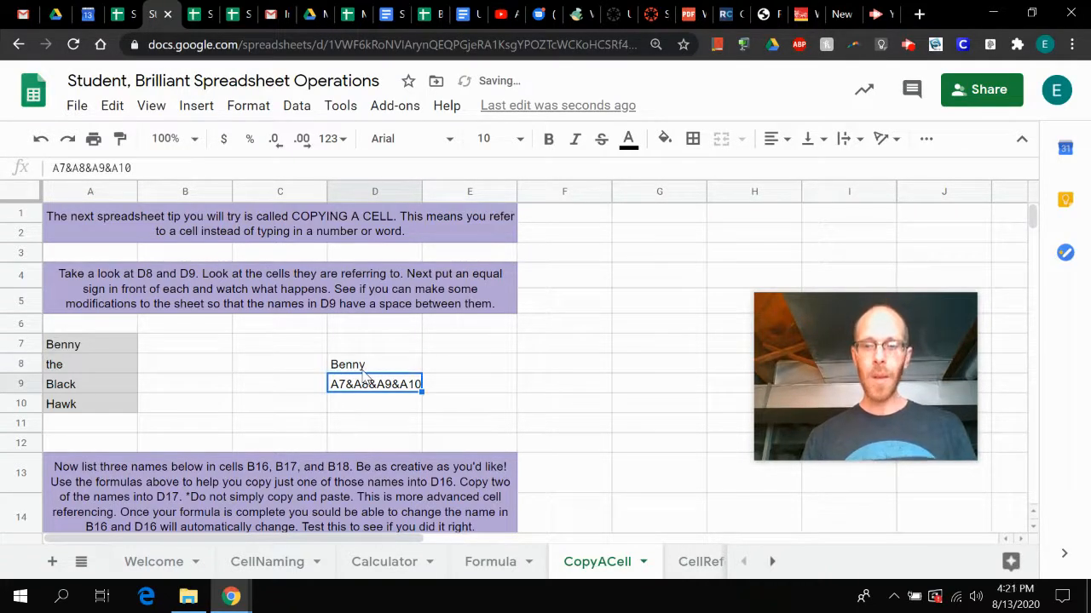
- Change the word in cell A7 to Jenny
{"action": "left_click", "coordinate": [362, 371]}
{"action": "key", "text": "Left"}
{"action": "key", "text": "Left"}
{"action": "key", "text": "Left"}
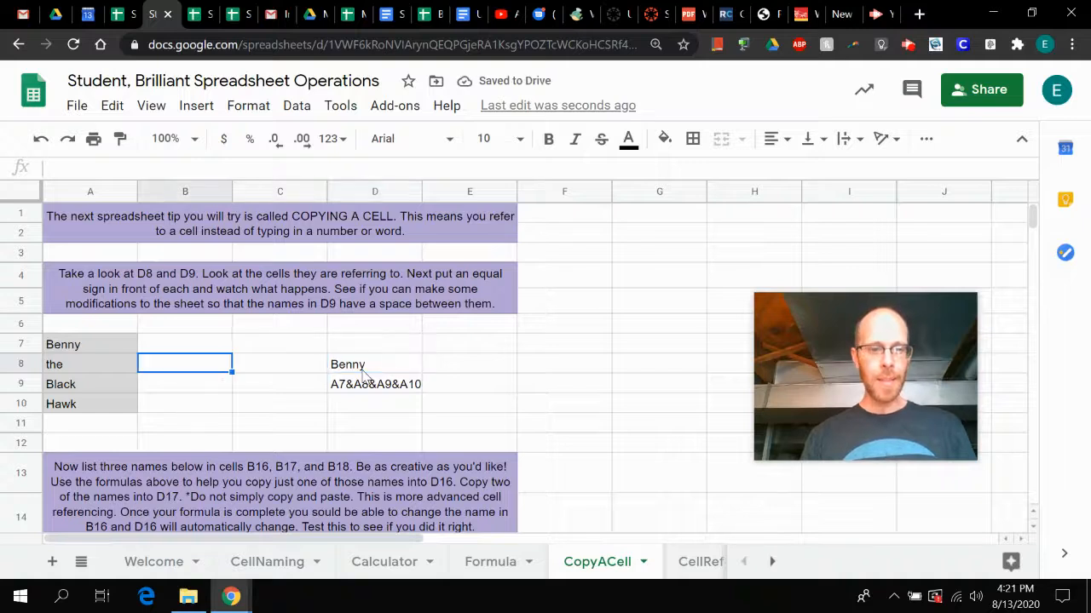
{"action": "key", "text": "Up"}
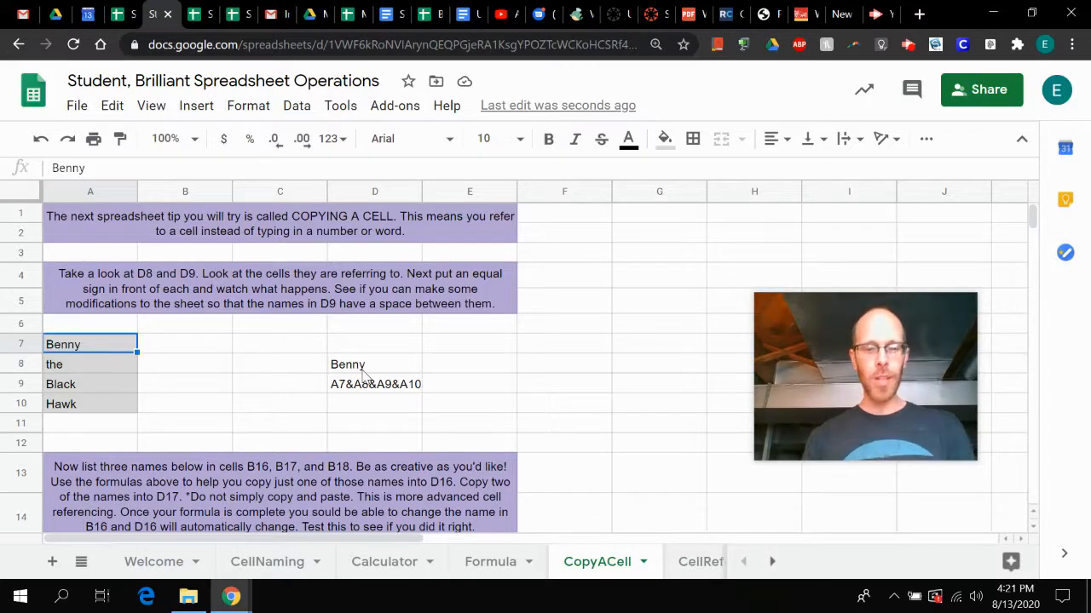
{"action": "type", "text": "Jenny"}
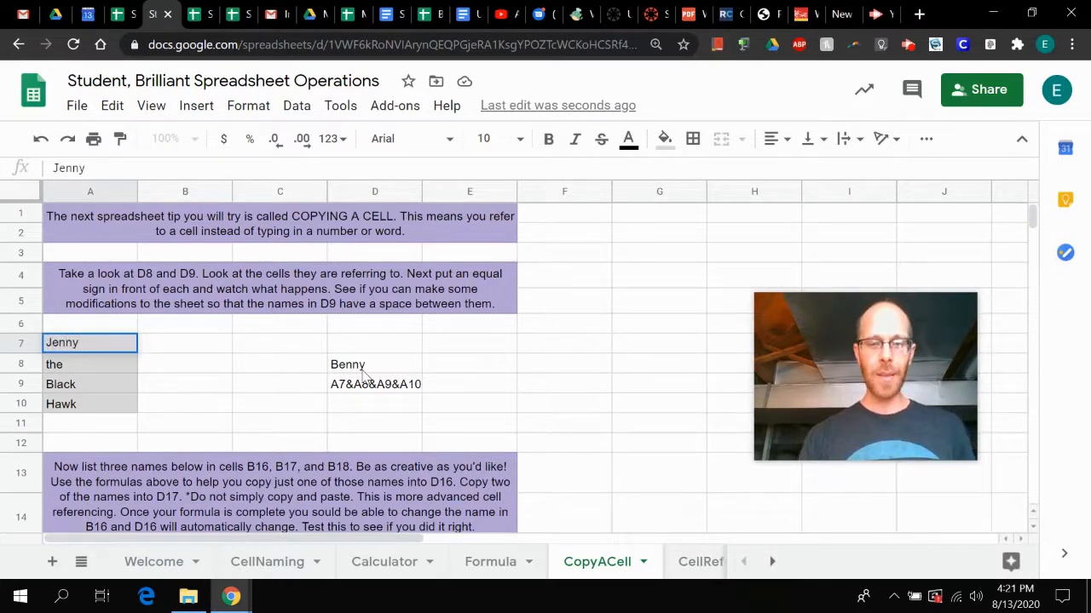
{"action": "key", "text": "Return"}
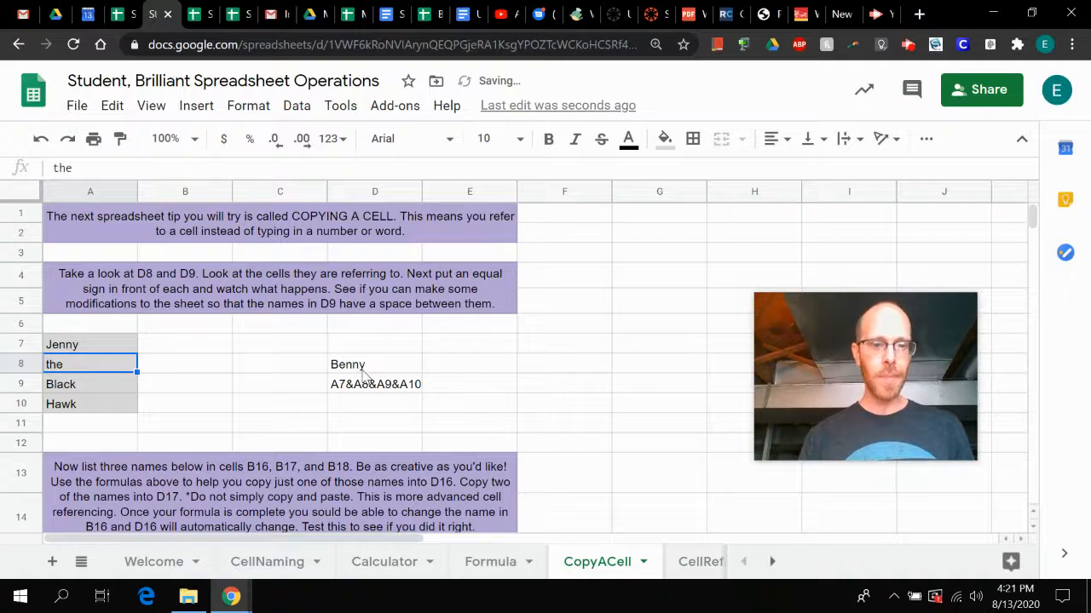
- Overwrite cell D8 with the plain text Jenny to match A7
{"action": "key", "text": "Right"}
{"action": "left_click", "coordinate": [362, 372]}
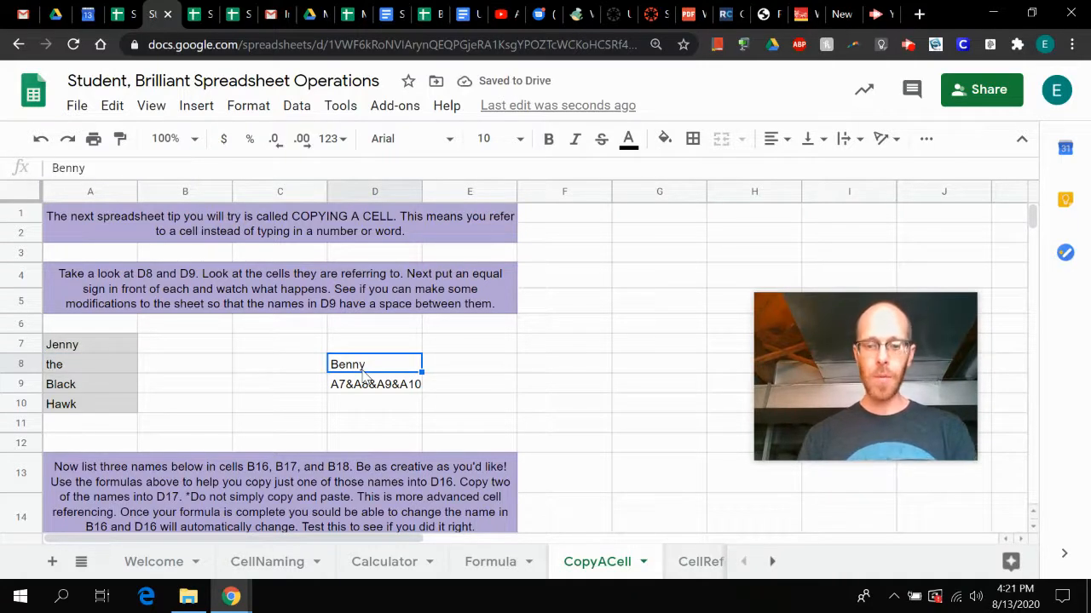
{"action": "type", "text": "Jenny"}
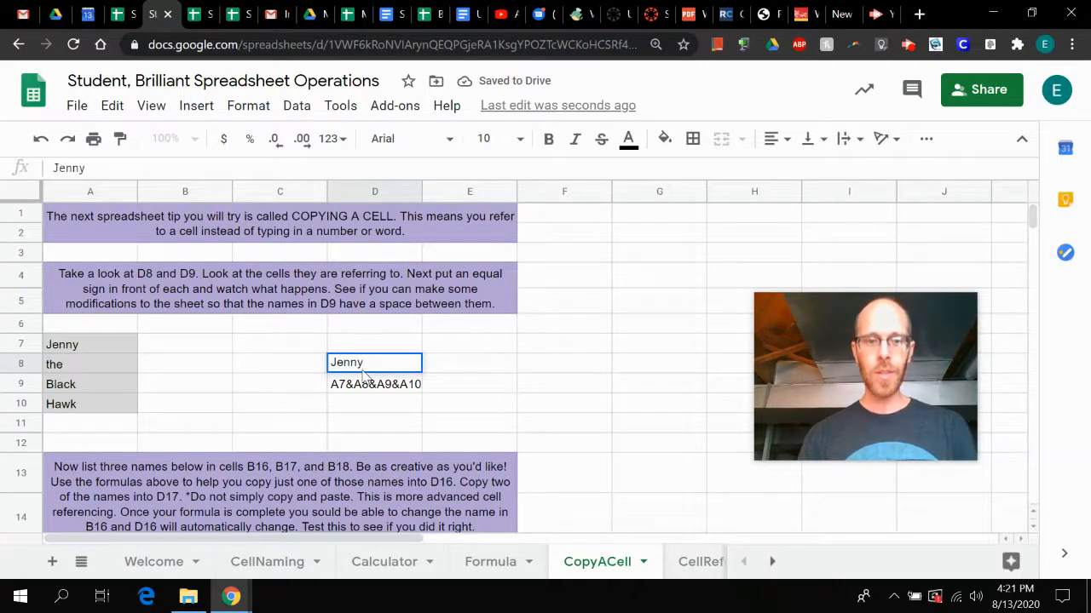
{"action": "key", "text": "Return"}
- Clear the contents of cell D8 and change the word in A7 to Benny
{"action": "left_click", "coordinate": [365, 365]}
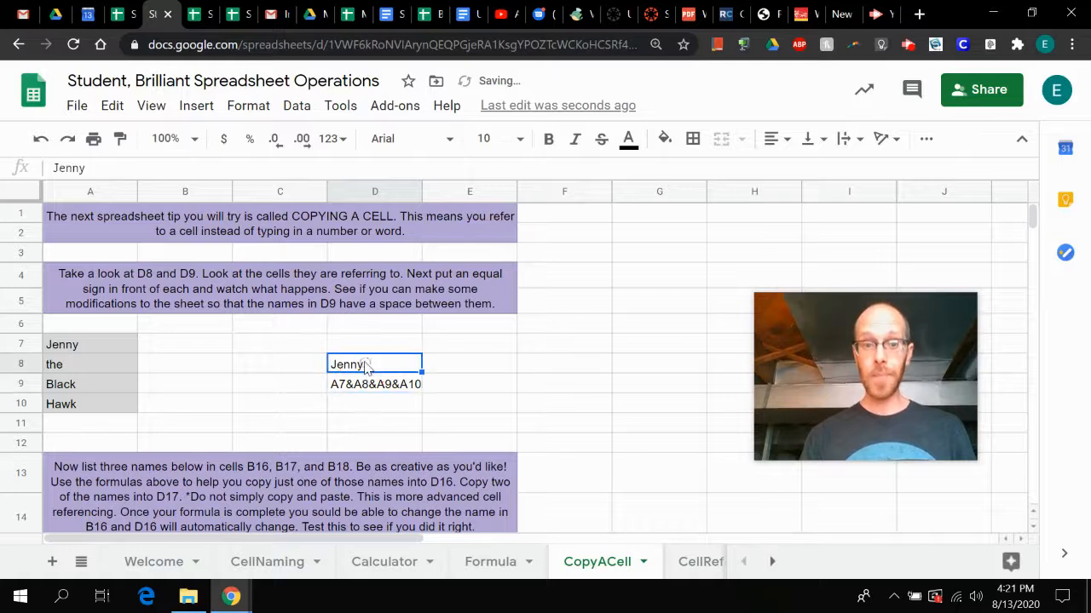
{"action": "key", "text": "Delete"}
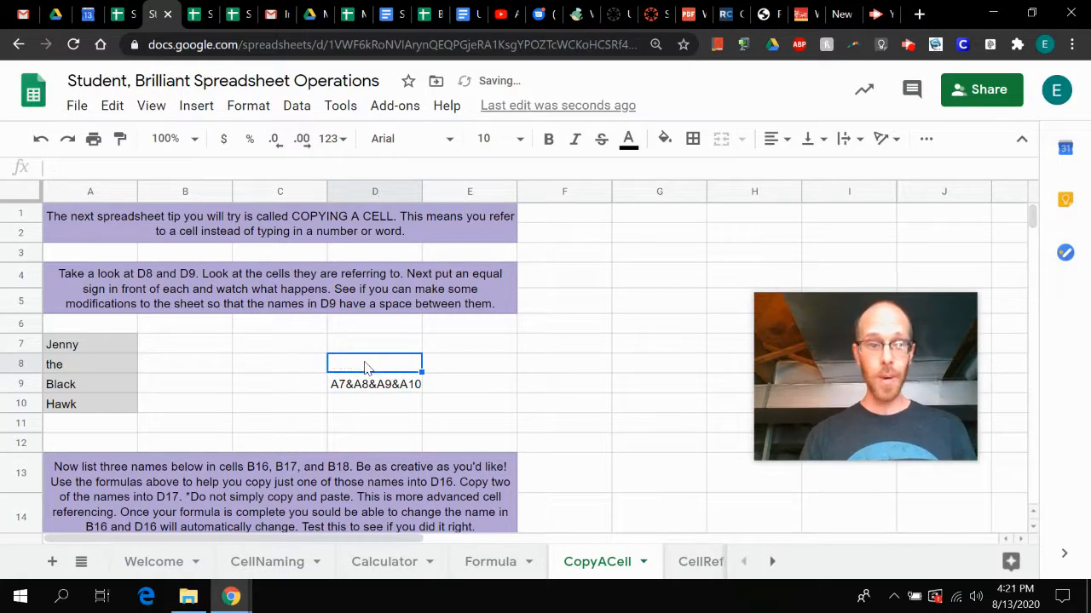
{"action": "left_click", "coordinate": [75, 349]}
{"action": "left_click", "coordinate": [62, 168]}
{"action": "key", "text": "BackSpace"}
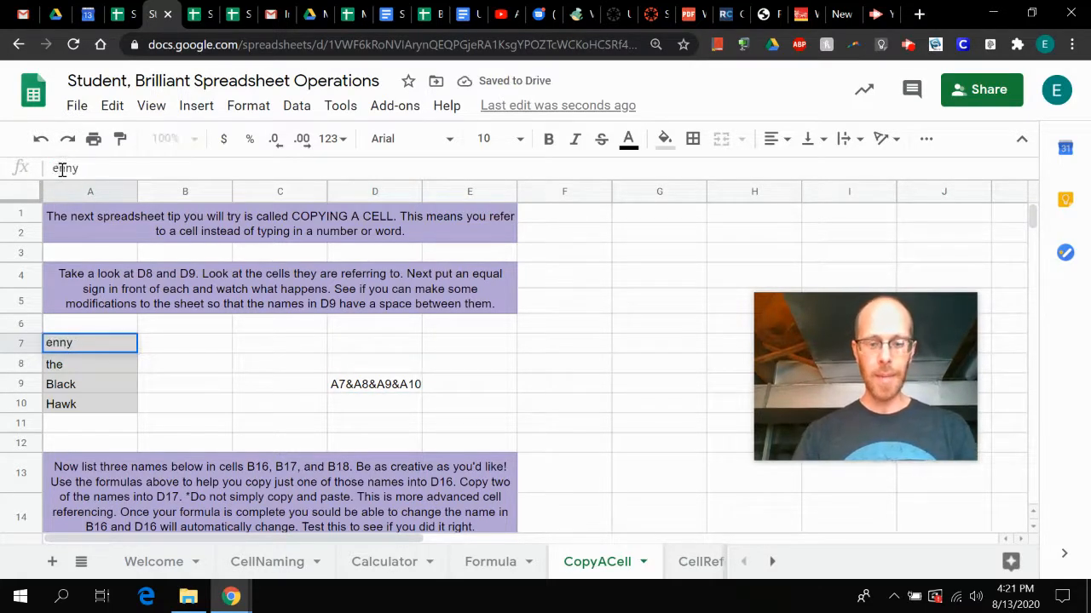
{"action": "type", "text": "B"}
{"action": "key", "text": "Return"}
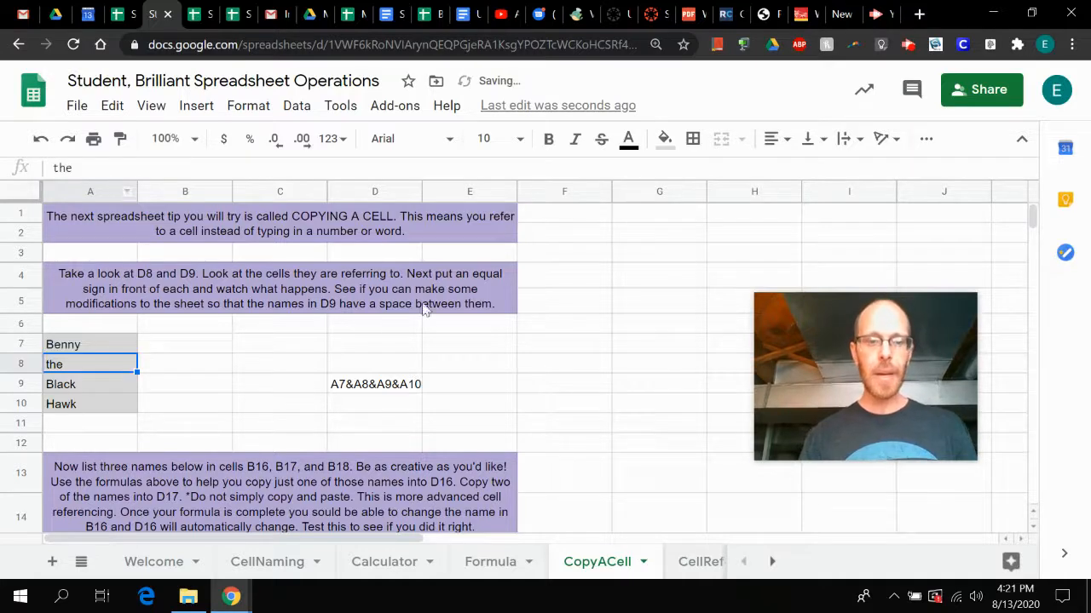
- Enter the formula =A7 in cell D8 so that it refers to the first word in the list
{"action": "left_click", "coordinate": [368, 366]}
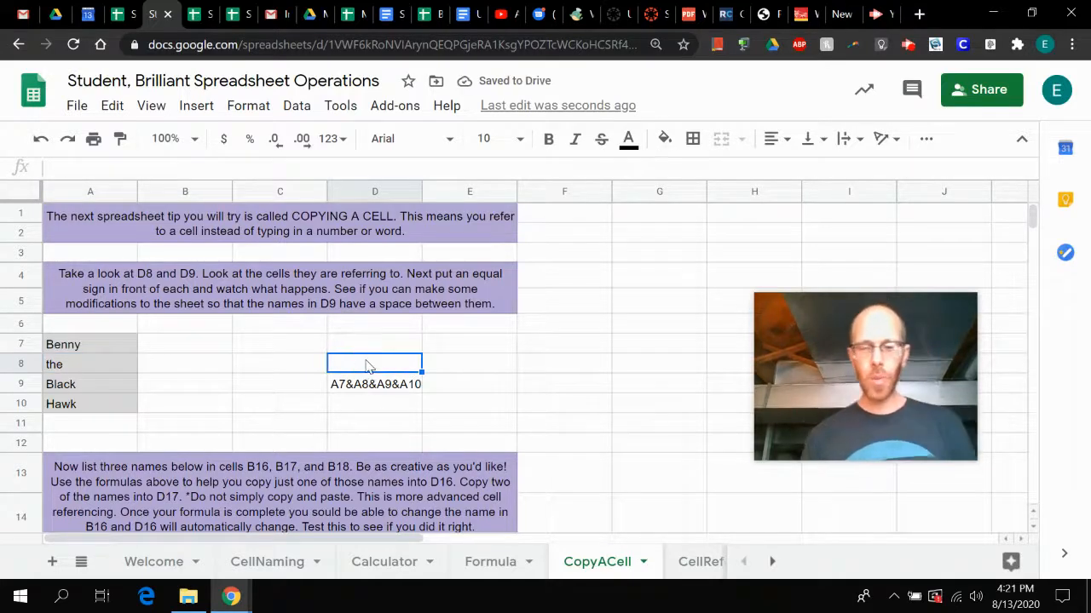
{"action": "type", "text": "="}
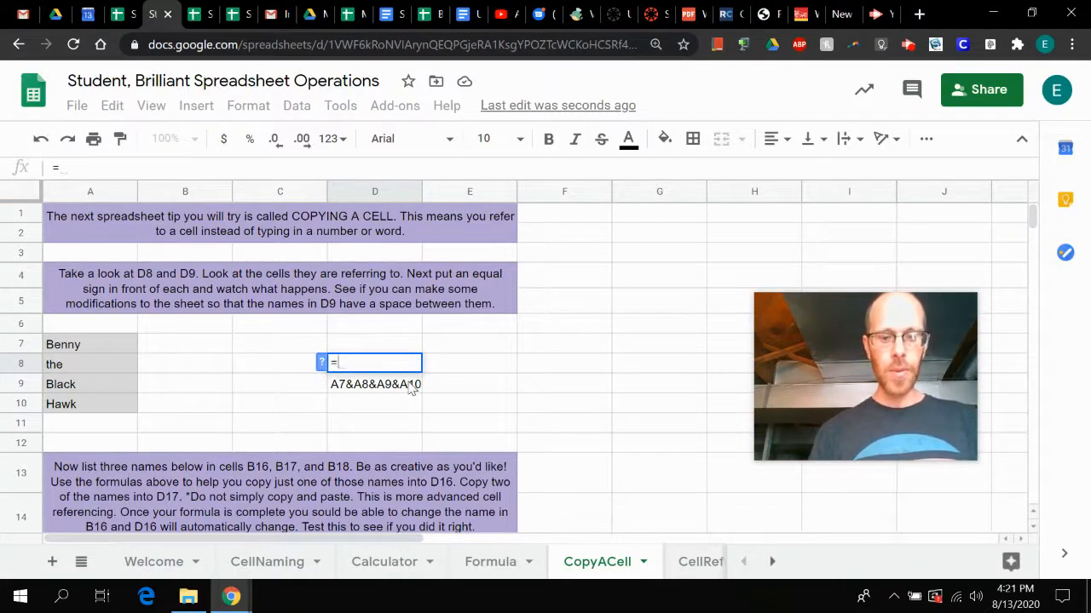
{"action": "type", "text": "A7"}
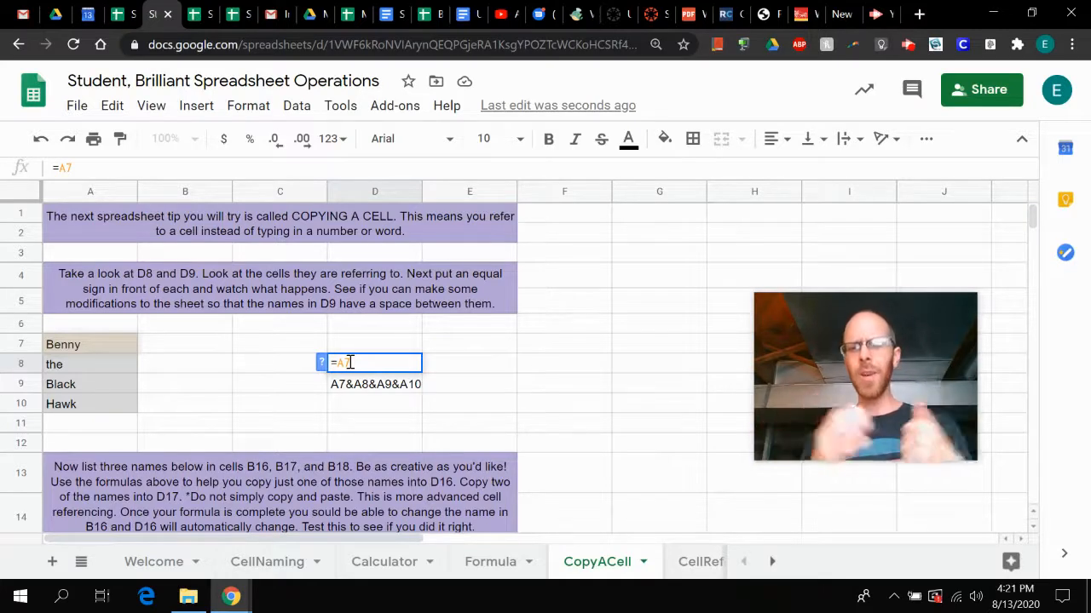
{"action": "key", "text": "Return"}
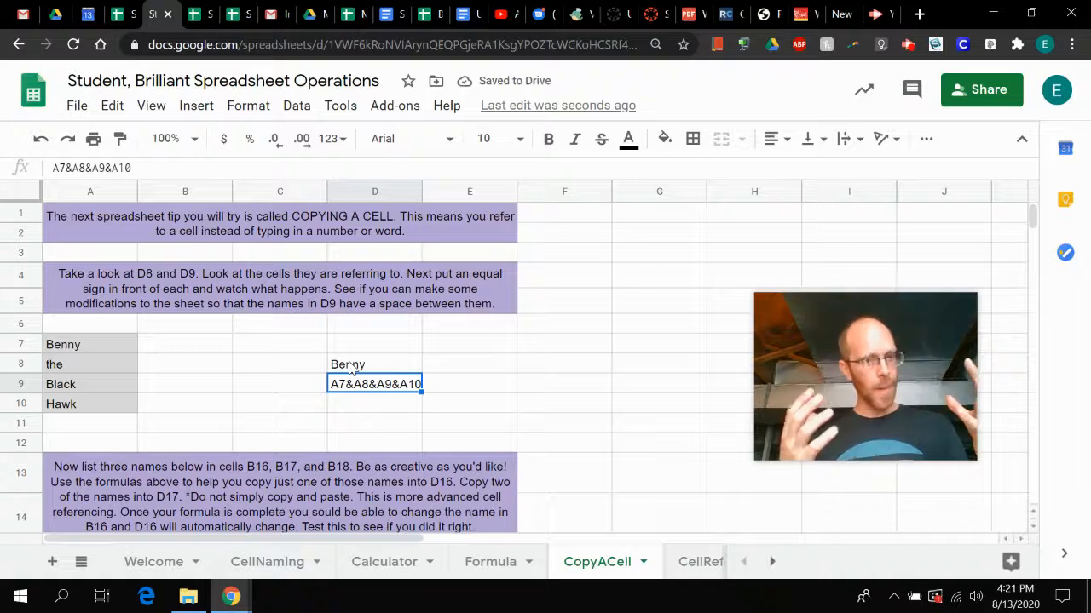
- Try changing the word in A7 to Renny to test the reference in D8, and undo the change
{"action": "left_click", "coordinate": [65, 344]}
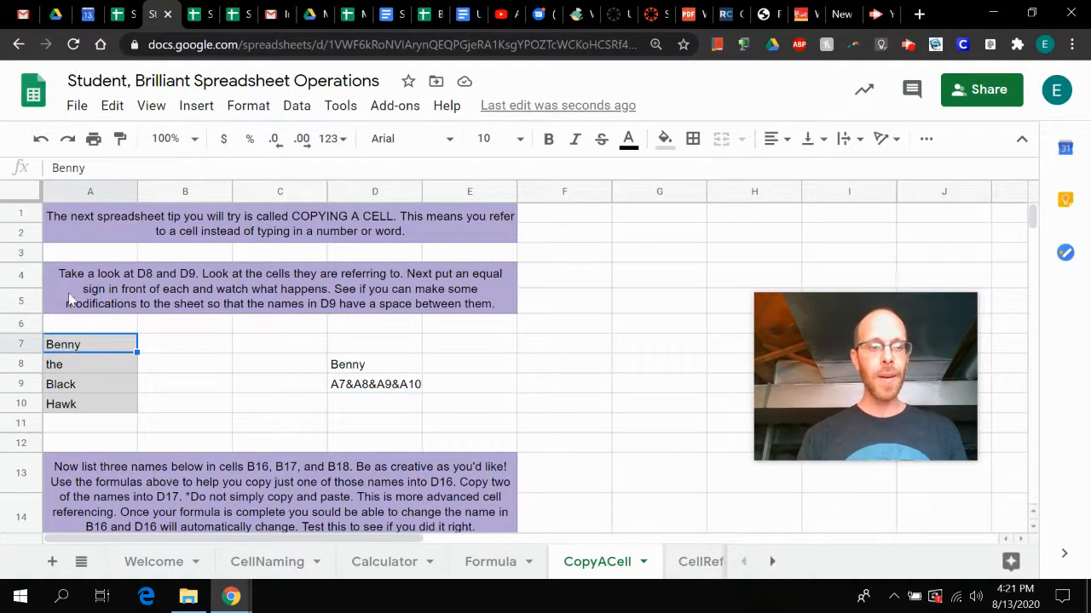
{"action": "left_click", "coordinate": [63, 168]}
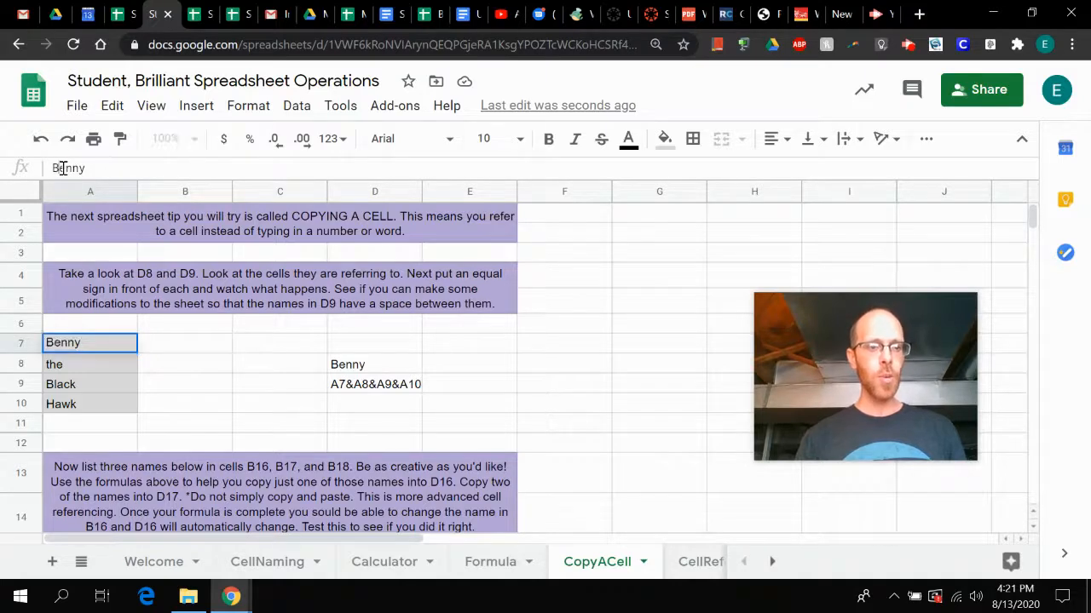
{"action": "key", "text": "BackSpace"}
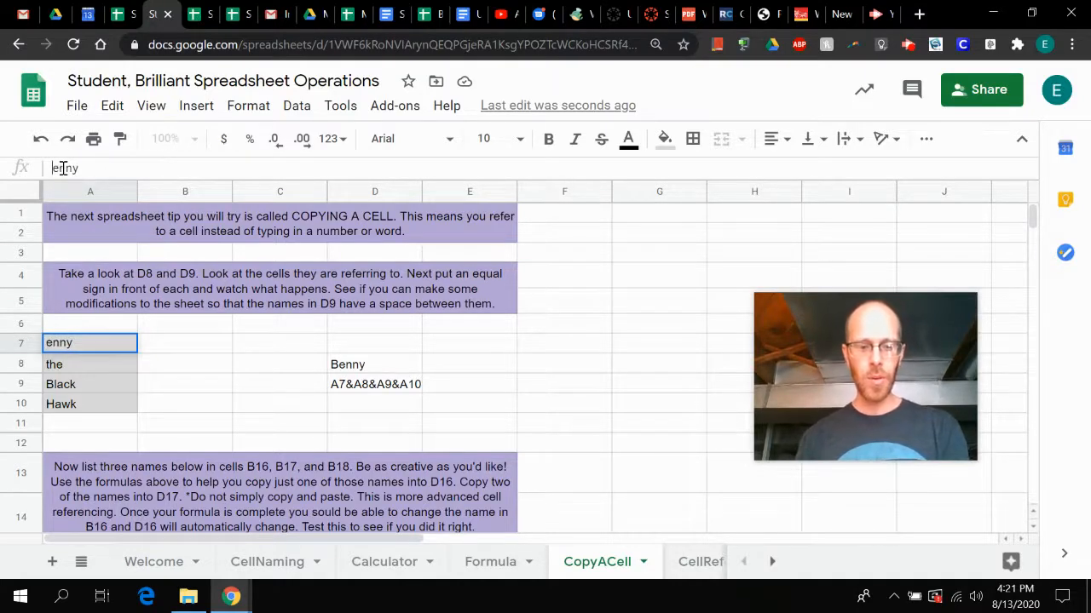
{"action": "type", "text": "R"}
{"action": "key", "text": "Return"}
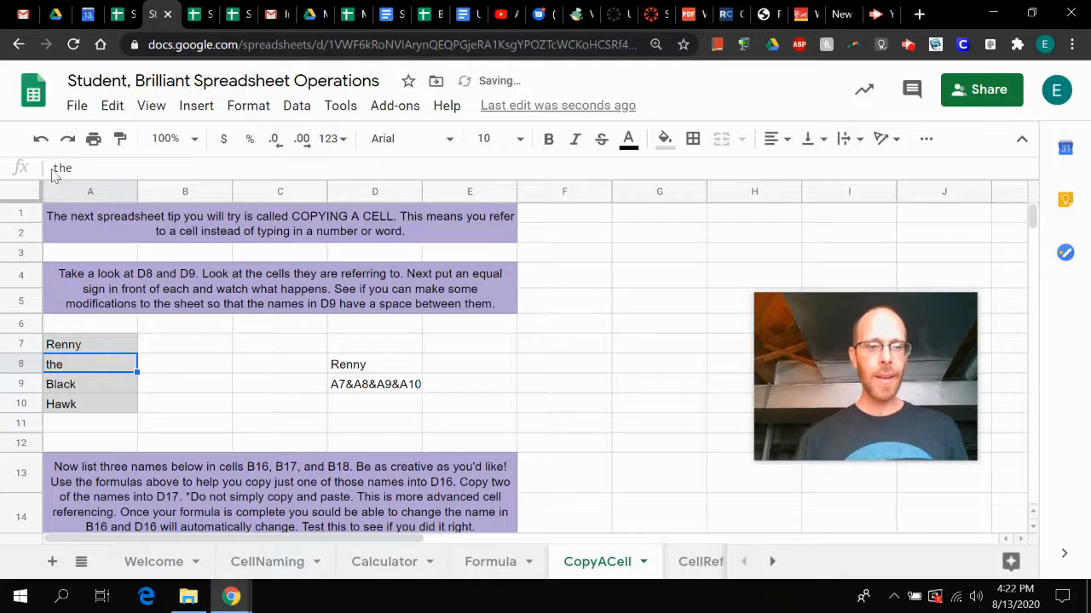
{"action": "left_click", "coordinate": [357, 366]}
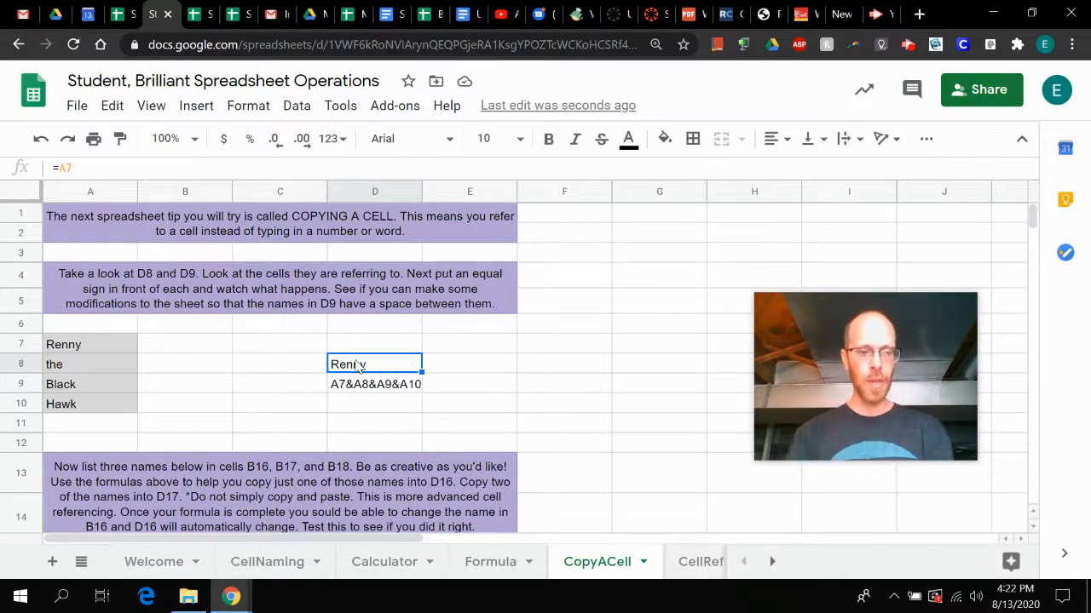
{"action": "key", "text": "ctrl+z"}
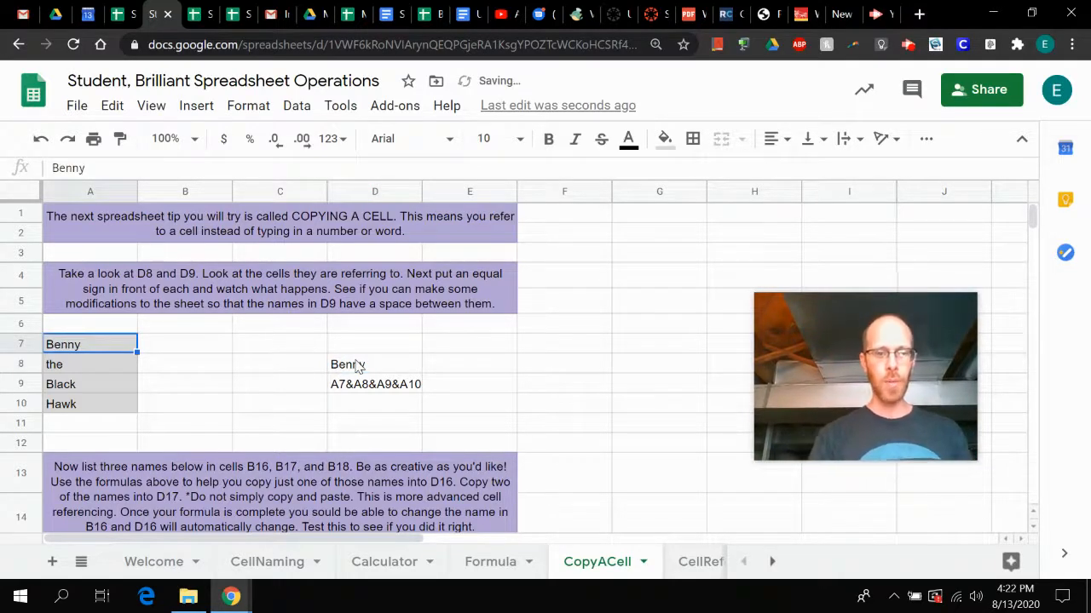
- Turn the text in D9 into the formula =A7&A8&A9&A10 and check it against cells A7 to A10
{"action": "left_click", "coordinate": [359, 391]}
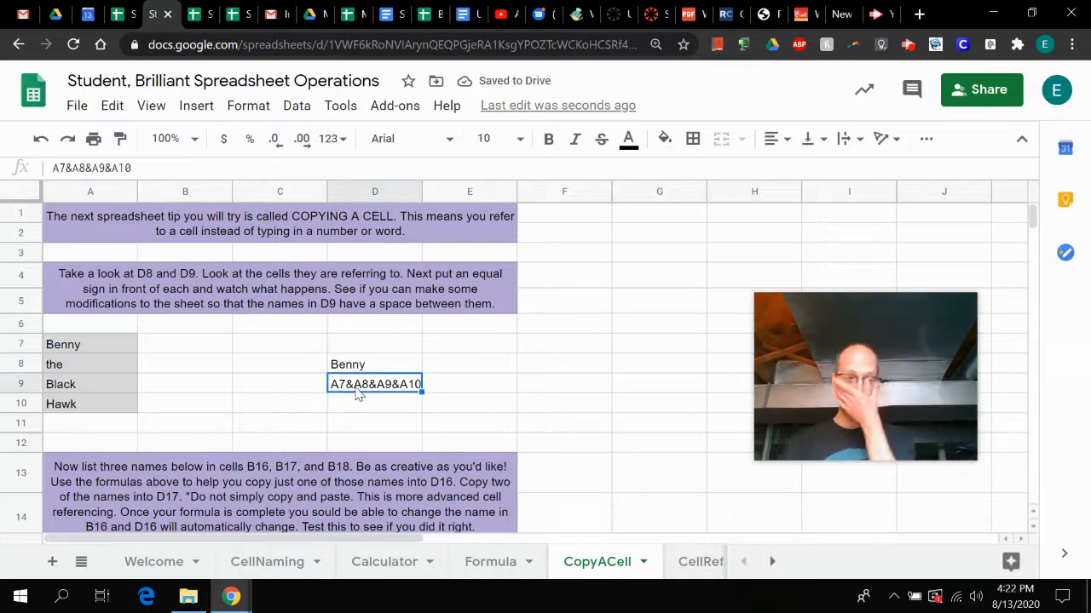
{"action": "double_click", "coordinate": [359, 391]}
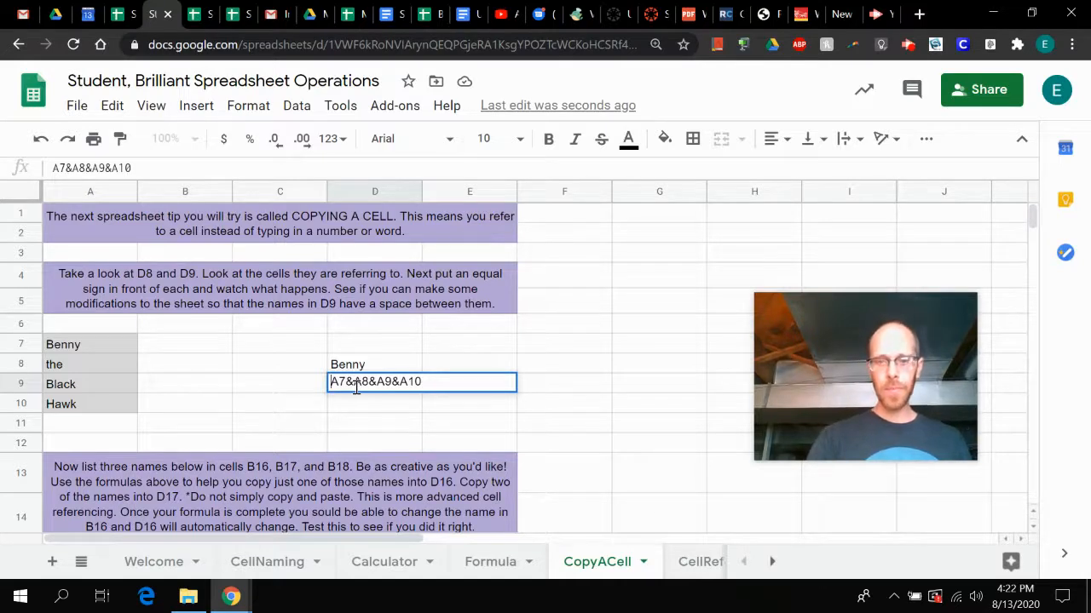
{"action": "type", "text": "="}
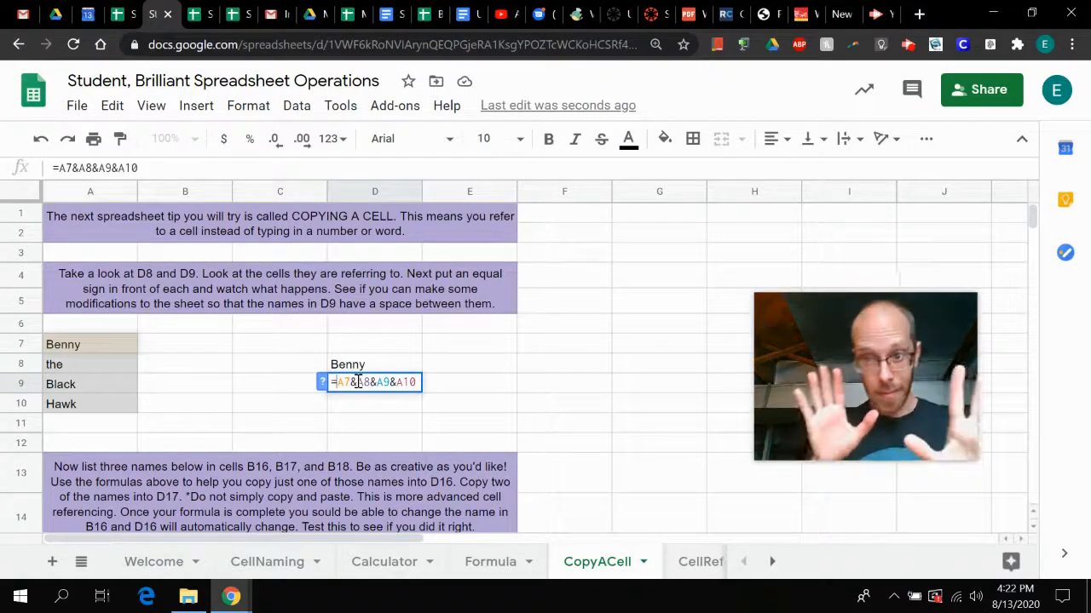
{"action": "key", "text": "Return"}
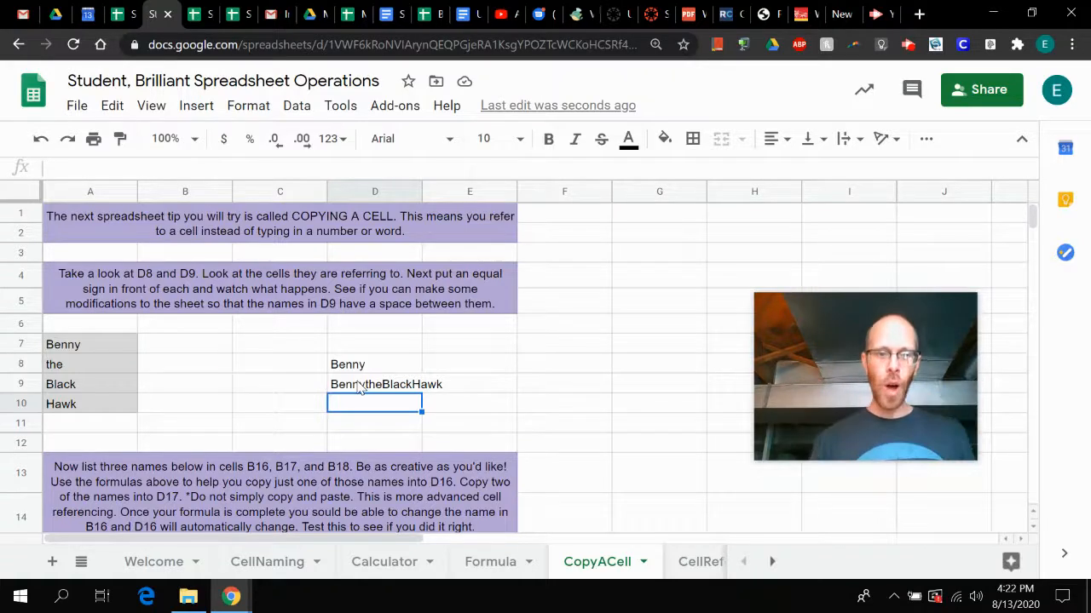
{"action": "left_click", "coordinate": [74, 348]}
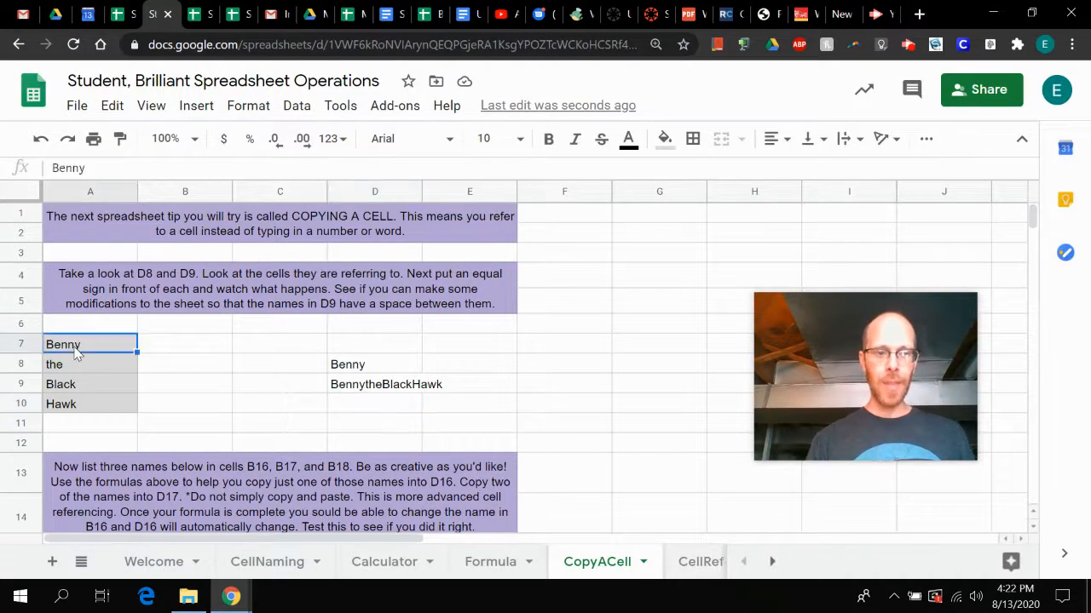
{"action": "key", "text": "Down"}
{"action": "key", "text": "Down"}
{"action": "key", "text": "Down"}
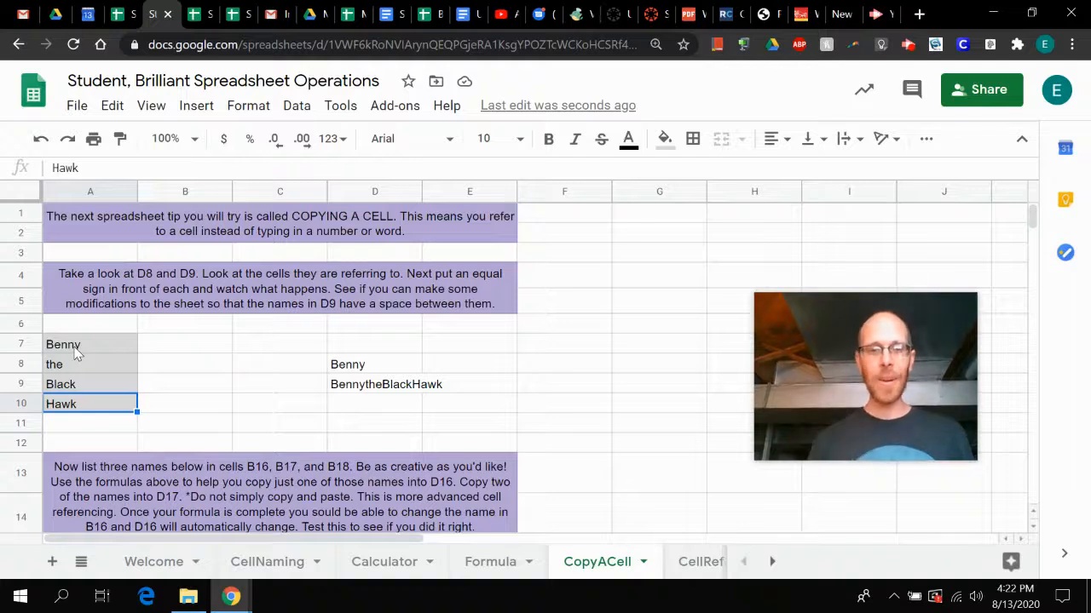
{"action": "left_click", "coordinate": [394, 392]}
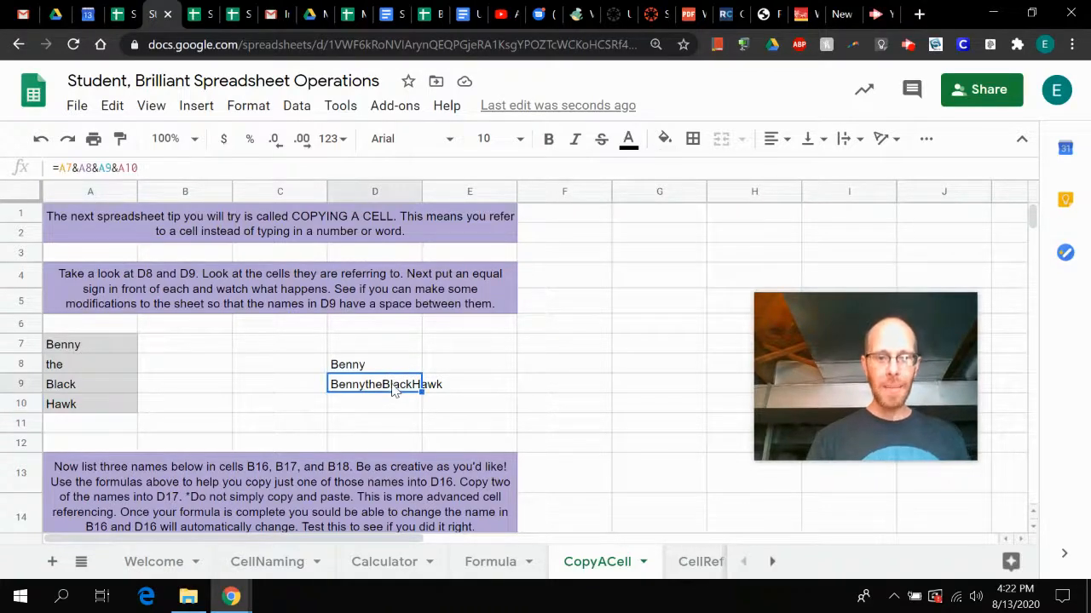
- Enter the formula =A9&" "&A10 in cell D10 to join the last two words with a space
{"action": "left_click", "coordinate": [378, 404]}
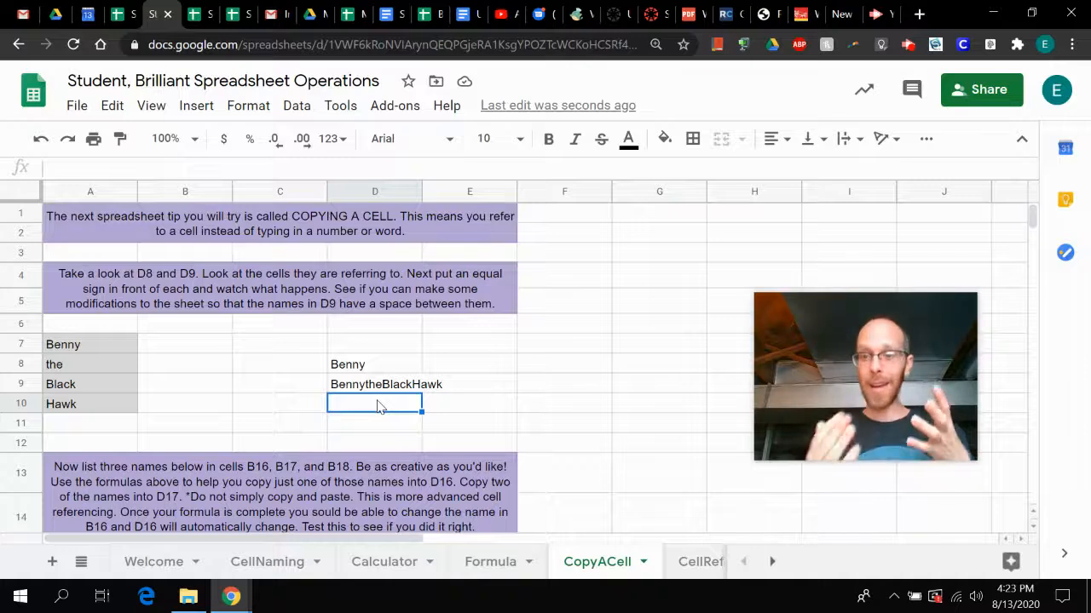
{"action": "type", "text": "="}
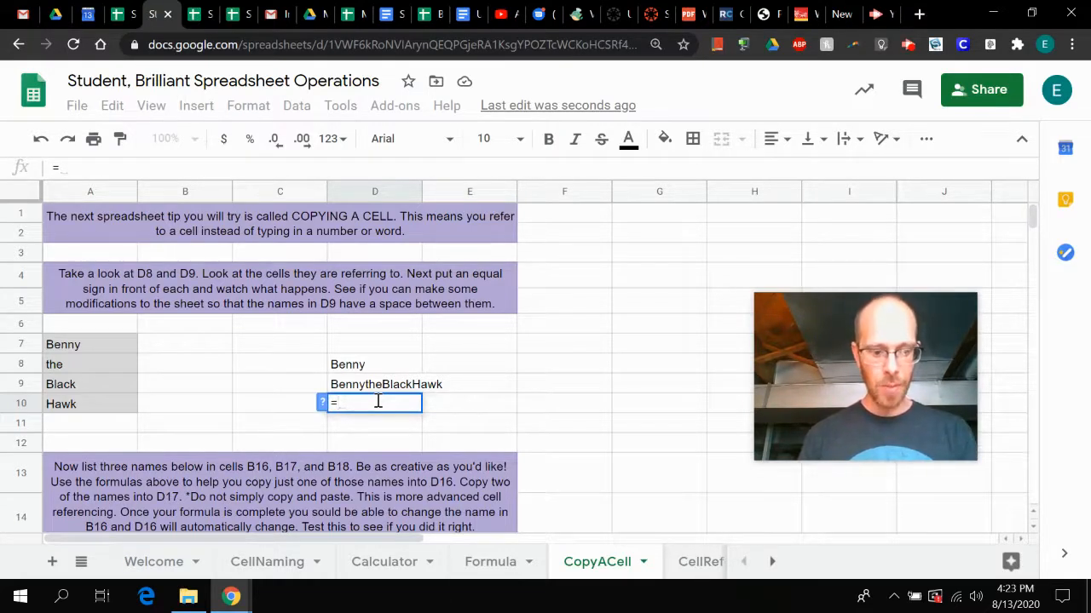
{"action": "type", "text": "A9"}
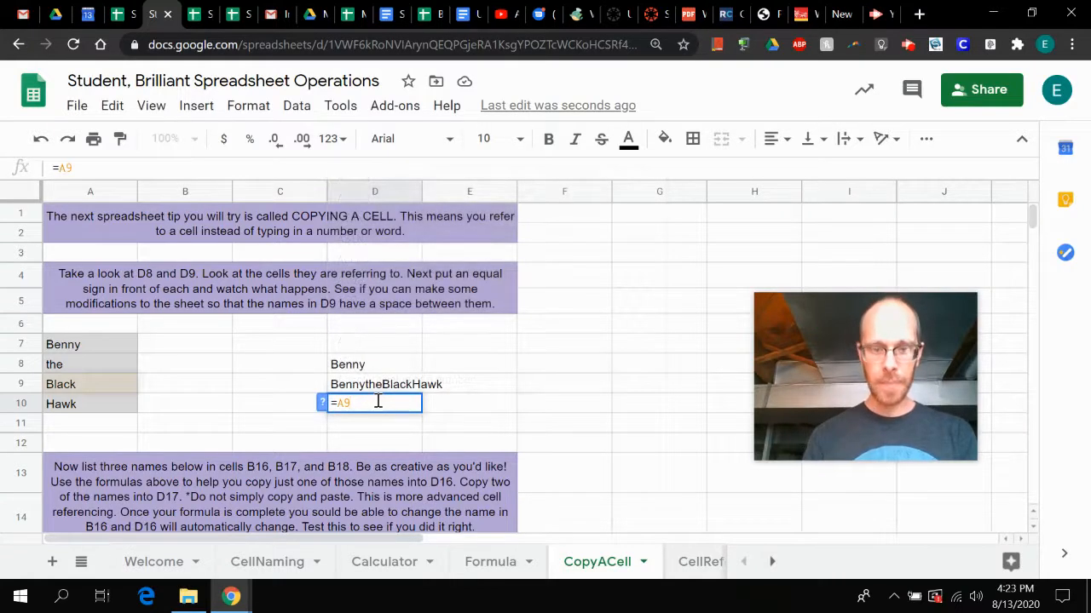
{"action": "type", "text": "&"}
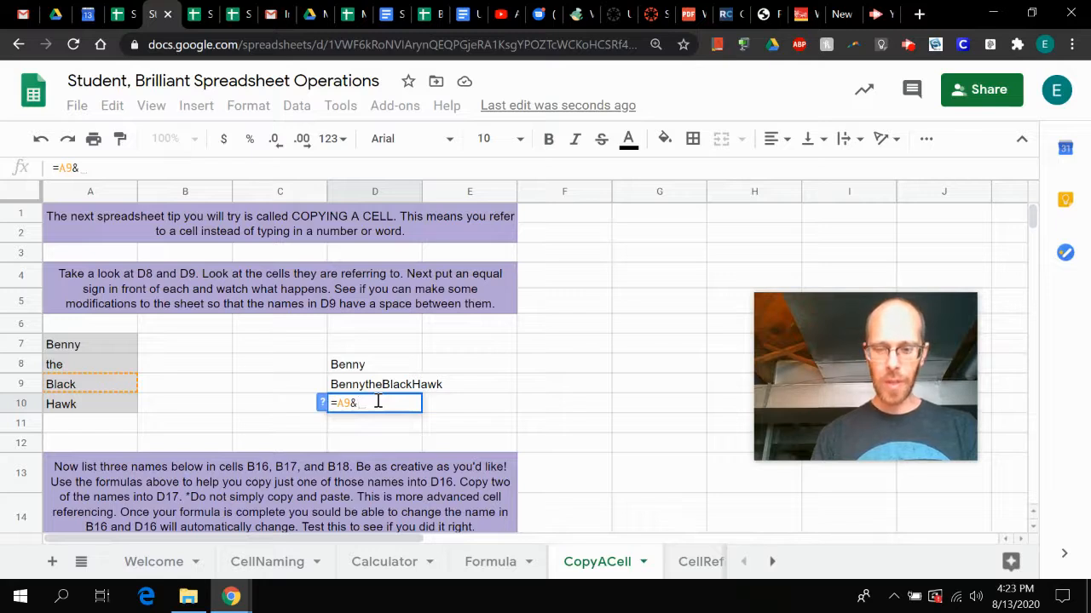
{"action": "type", "text": "\""}
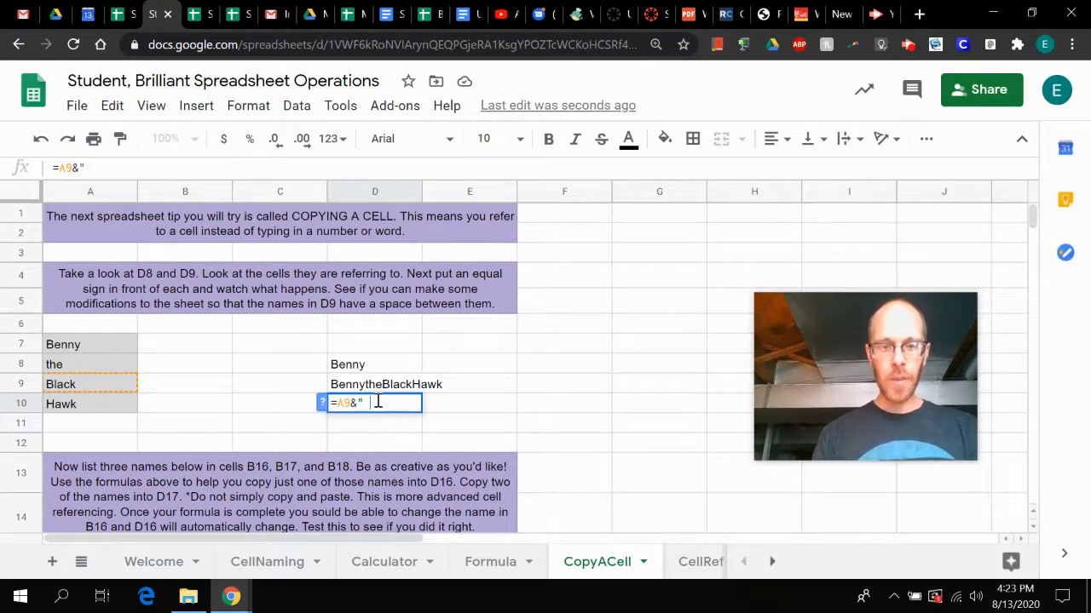
{"action": "type", "text": " \""}
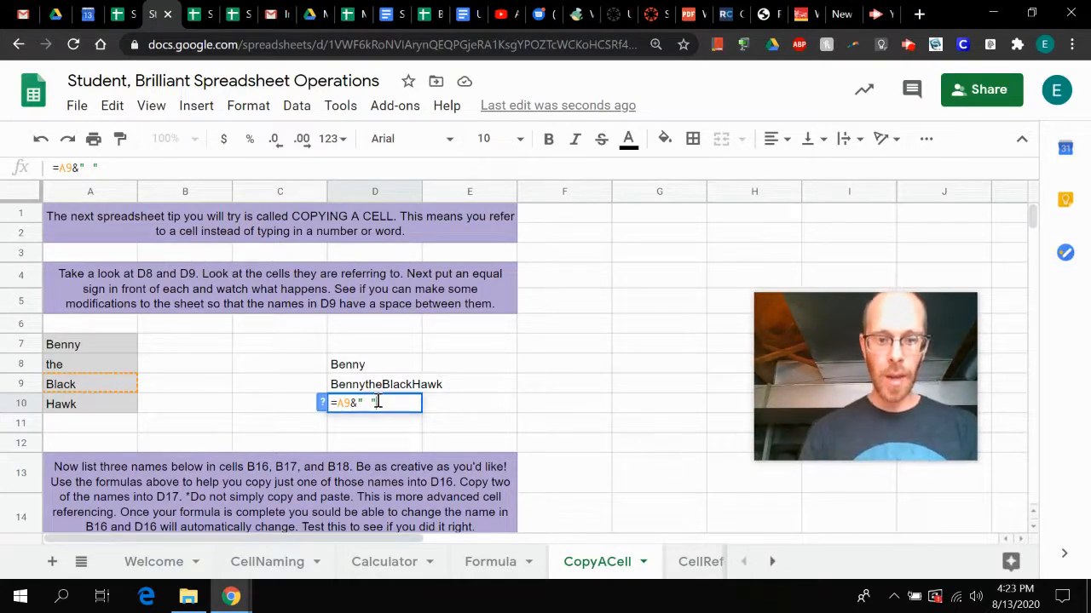
{"action": "type", "text": "&"}
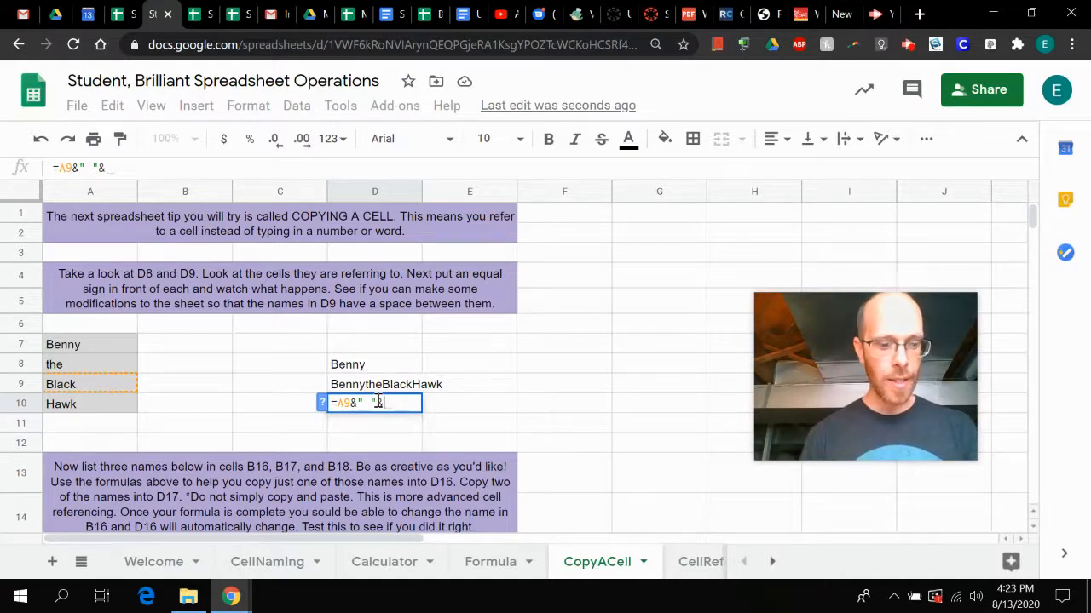
{"action": "type", "text": "A"}
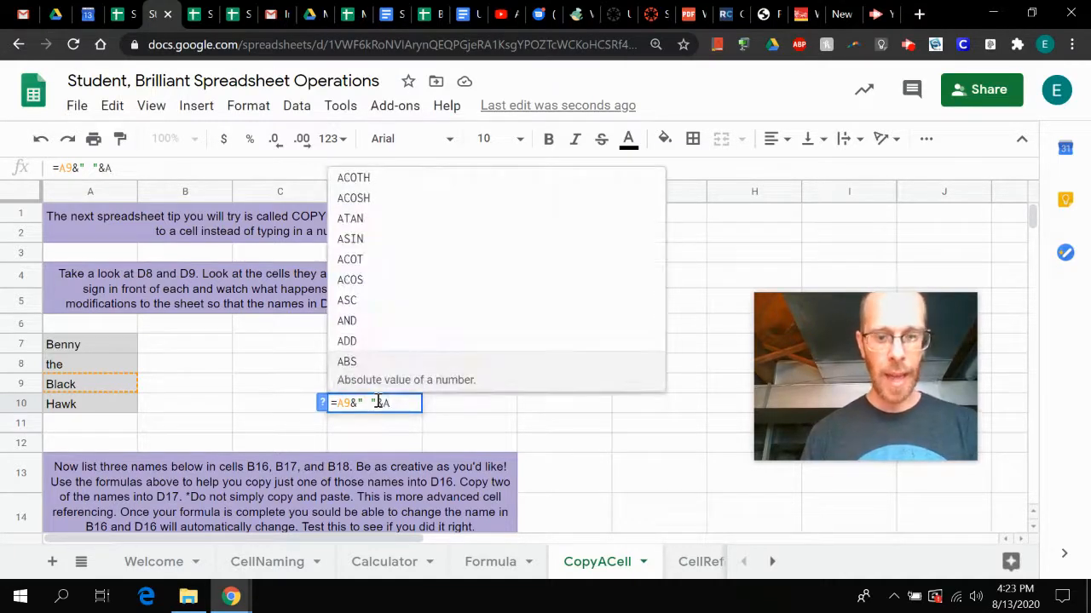
{"action": "type", "text": "10"}
{"action": "key", "text": "Return"}
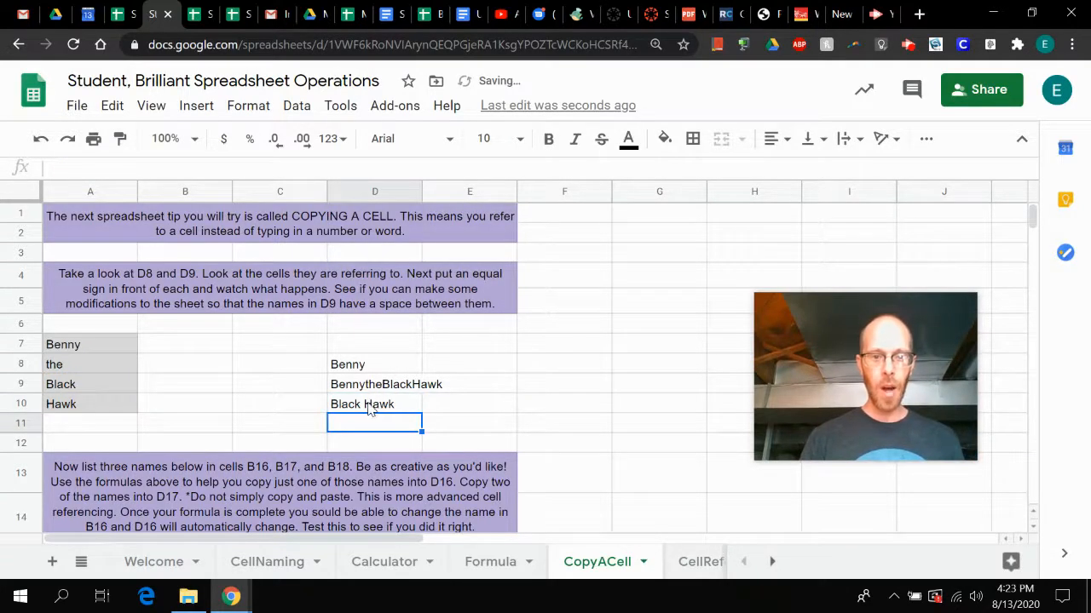
- Insert the word hello between the quotation marks in D10's formula, making it =A9&" hello "&A10
{"action": "left_click", "coordinate": [369, 407]}
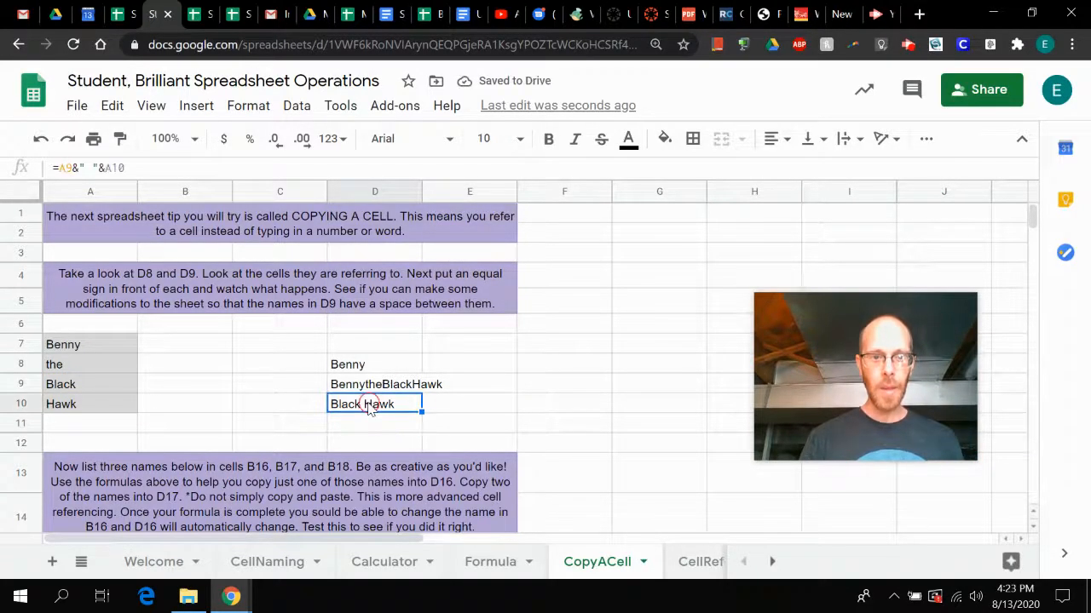
{"action": "left_click", "coordinate": [89, 168]}
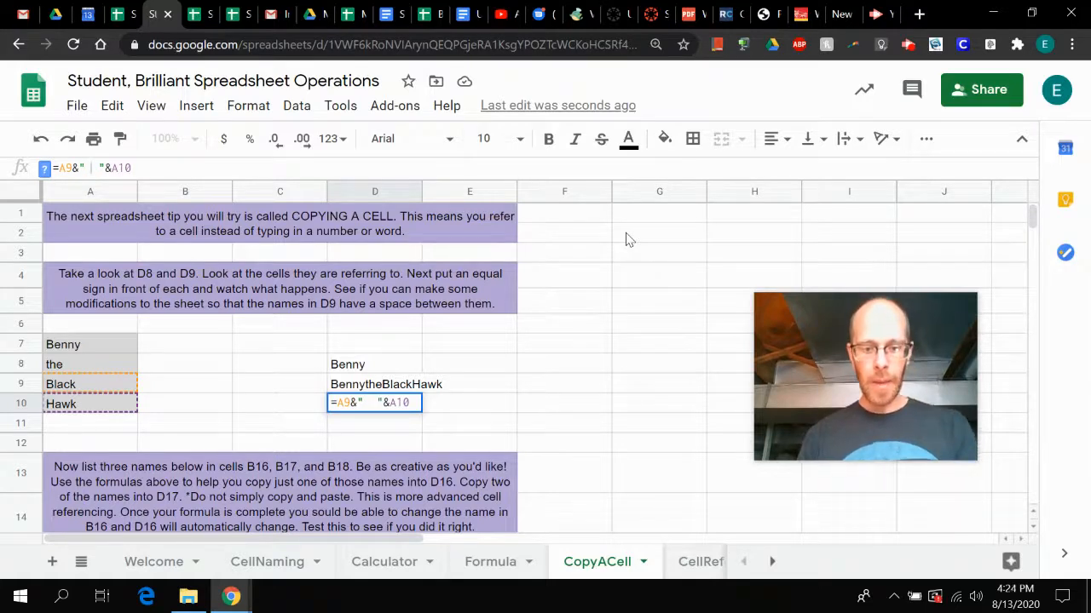
{"action": "type", "text": "hello"}
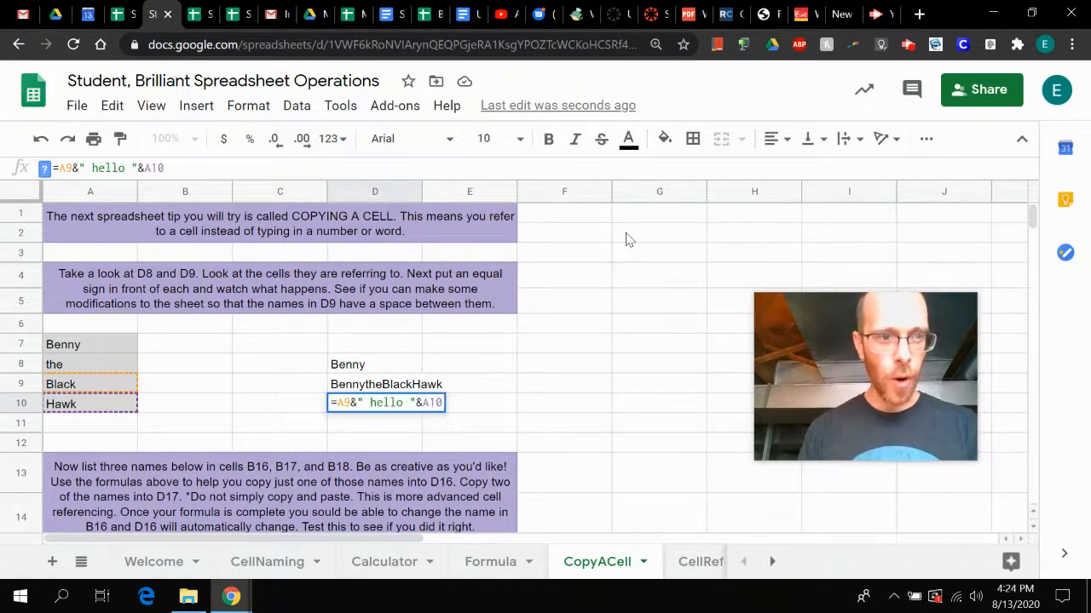
{"action": "key", "text": "Return"}
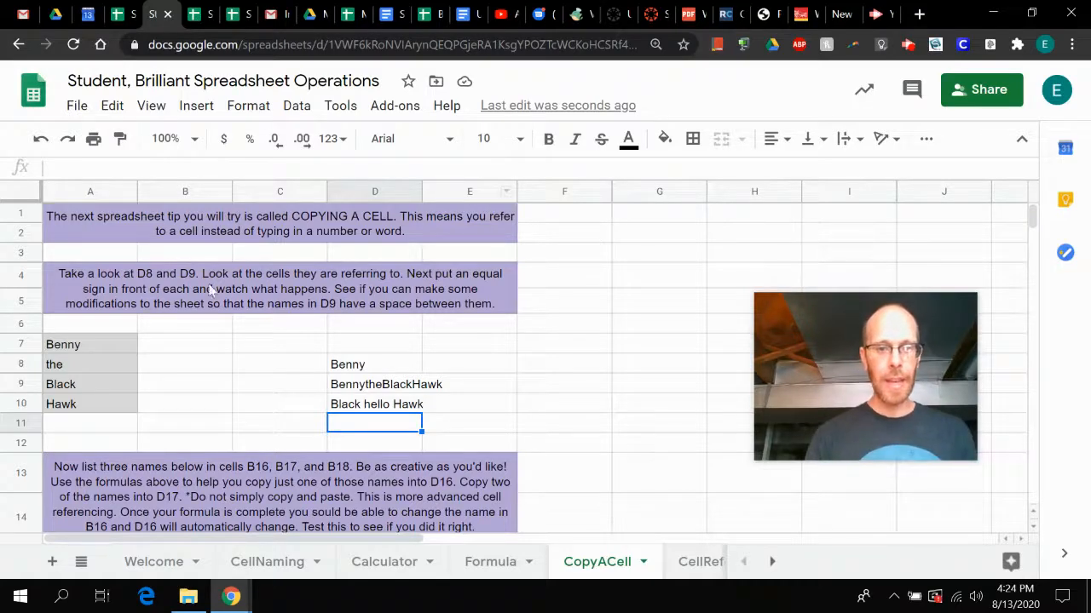
{"action": "scroll", "coordinate": [282, 383], "scroll_direction": "down", "scroll_amount": 5}
{"action": "scroll", "coordinate": [282, 382], "scroll_direction": "up", "scroll_amount": 4}
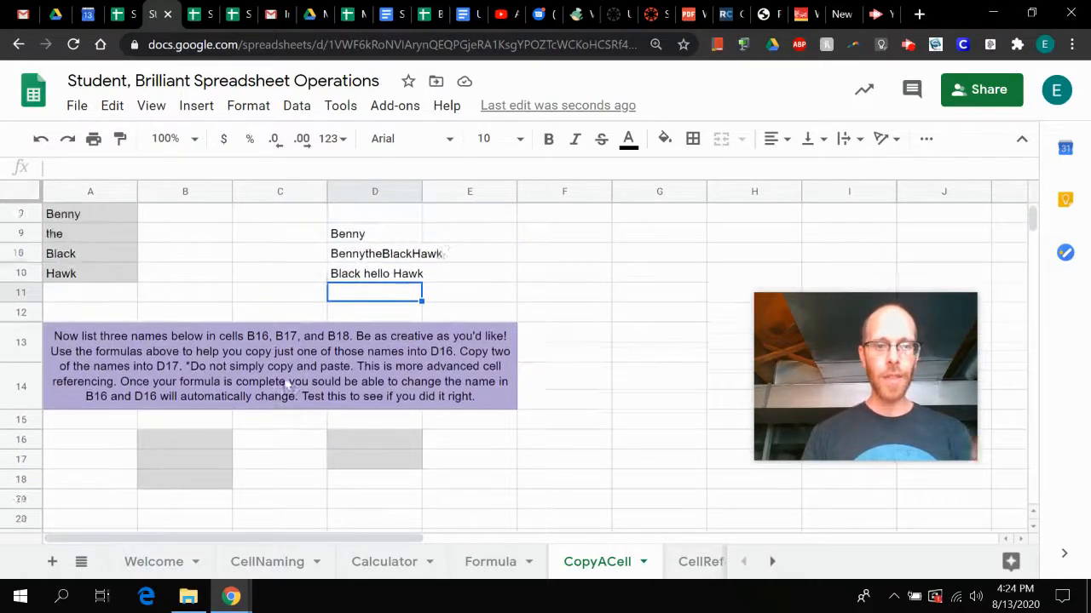
{"action": "scroll", "coordinate": [288, 385], "scroll_direction": "up", "scroll_amount": 2}
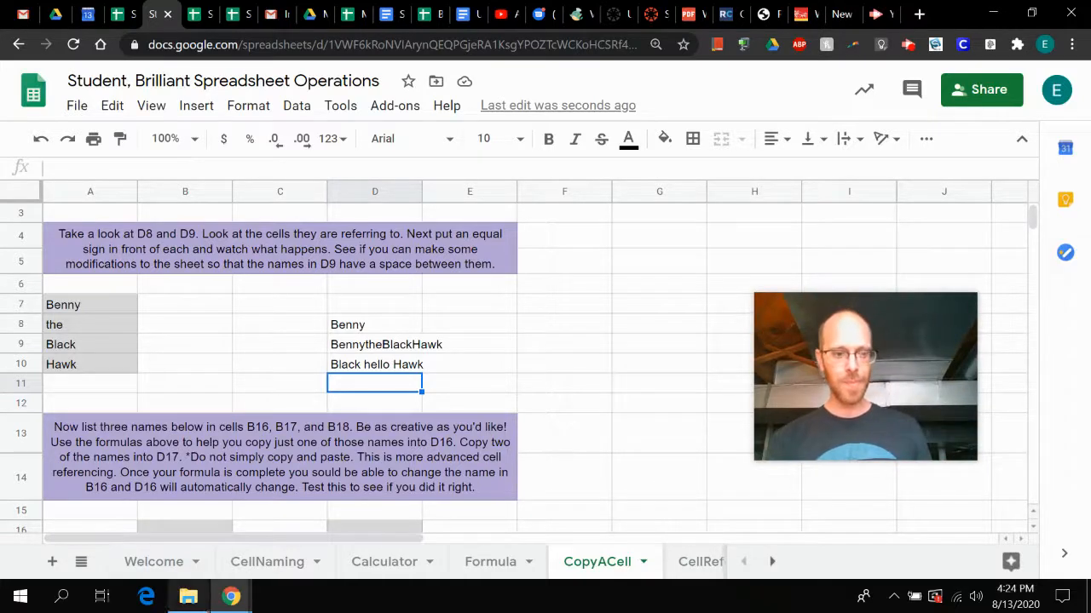
{"action": "mouse_move", "coordinate": [234, 600]}
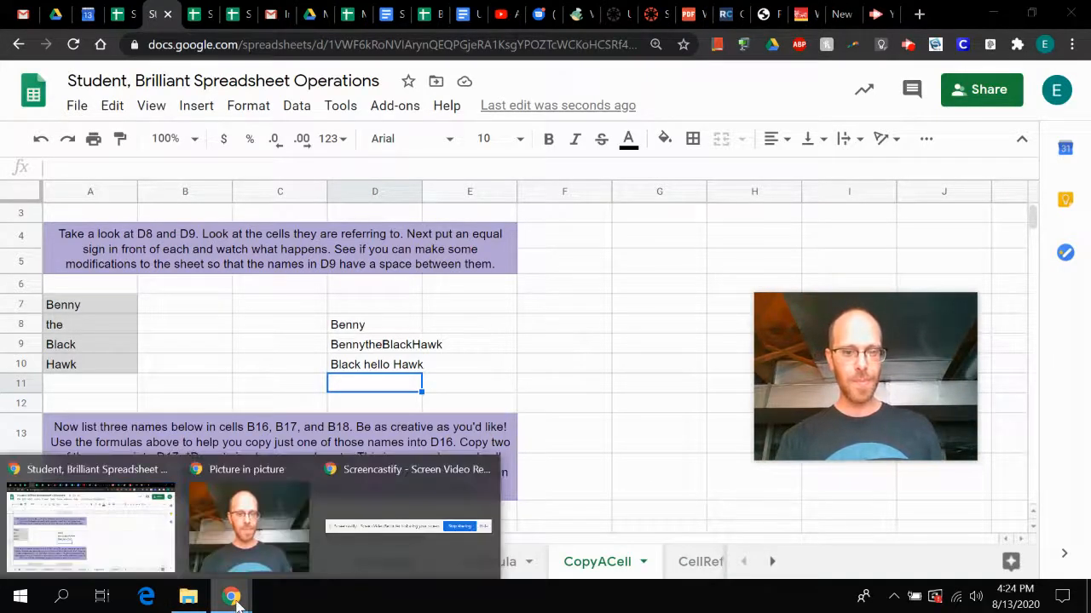
{"action": "left_click", "coordinate": [641, 243]}
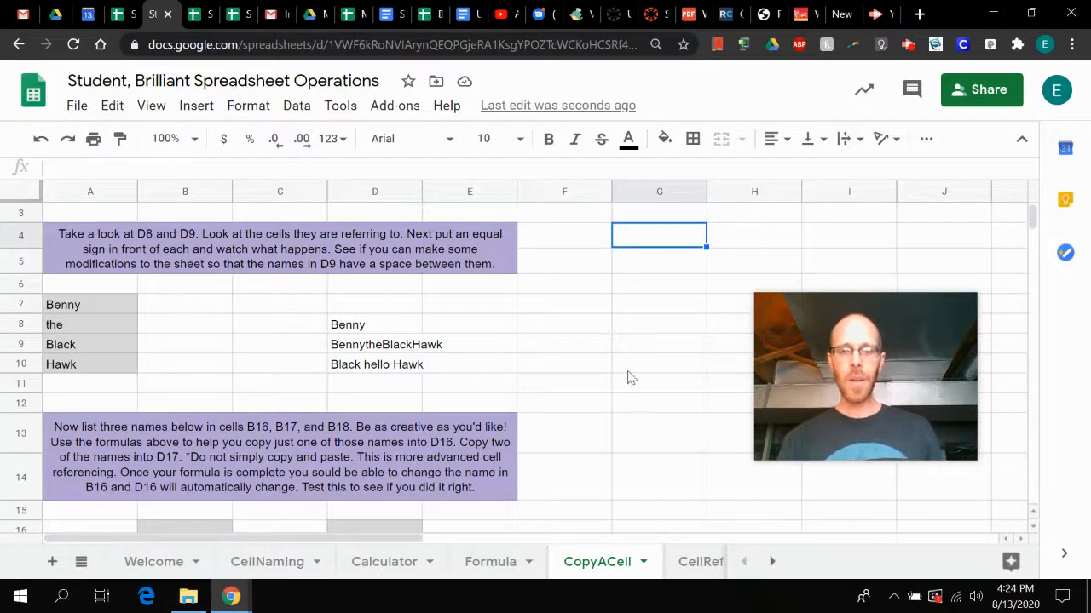
{"action": "mouse_move", "coordinate": [235, 602]}
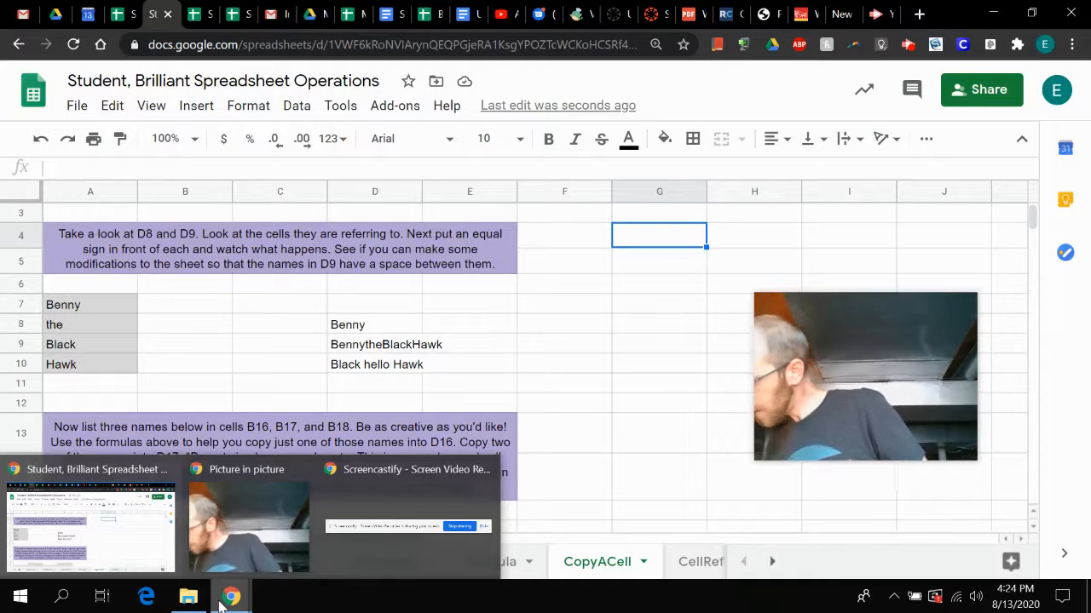
{"action": "left_click", "coordinate": [588, 438]}
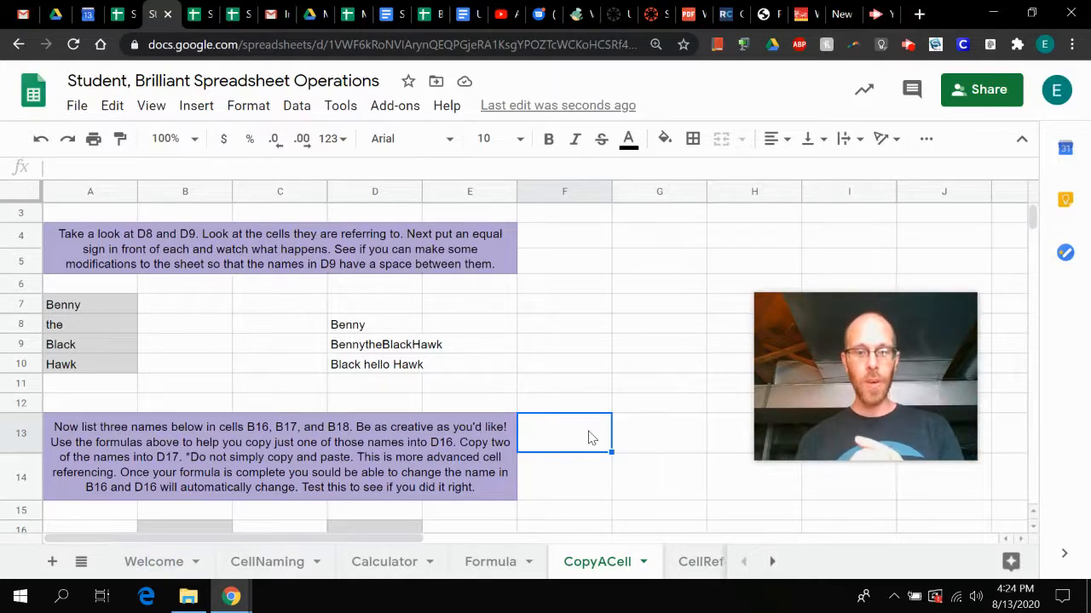
- Go back through the earlier exercise sheets, including CellNaming, Calculator and Formula, to review their tasks
{"action": "left_click", "coordinate": [143, 564]}
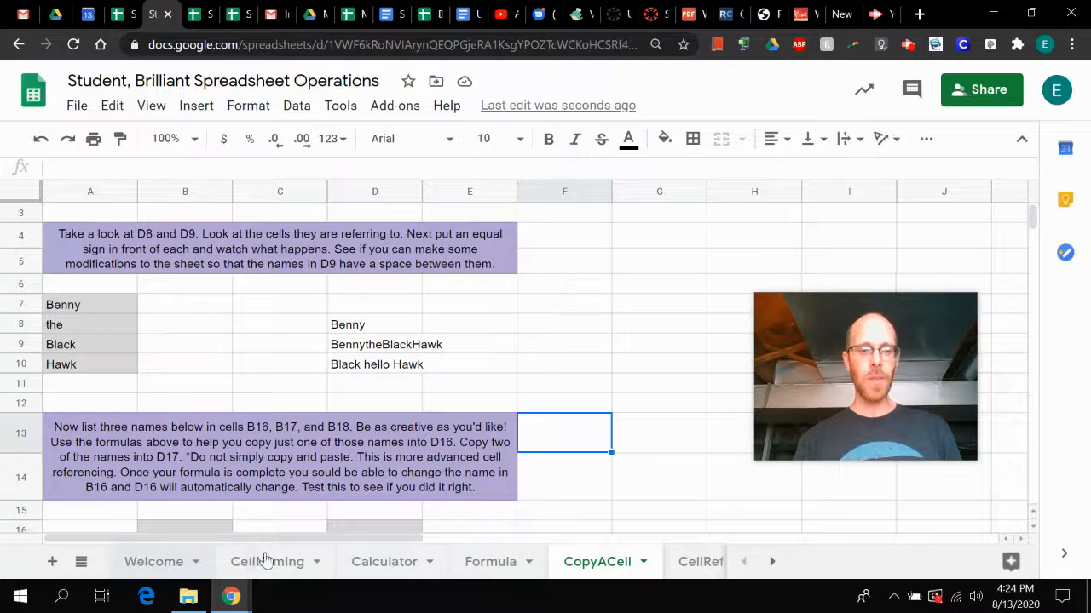
{"action": "left_click", "coordinate": [271, 562]}
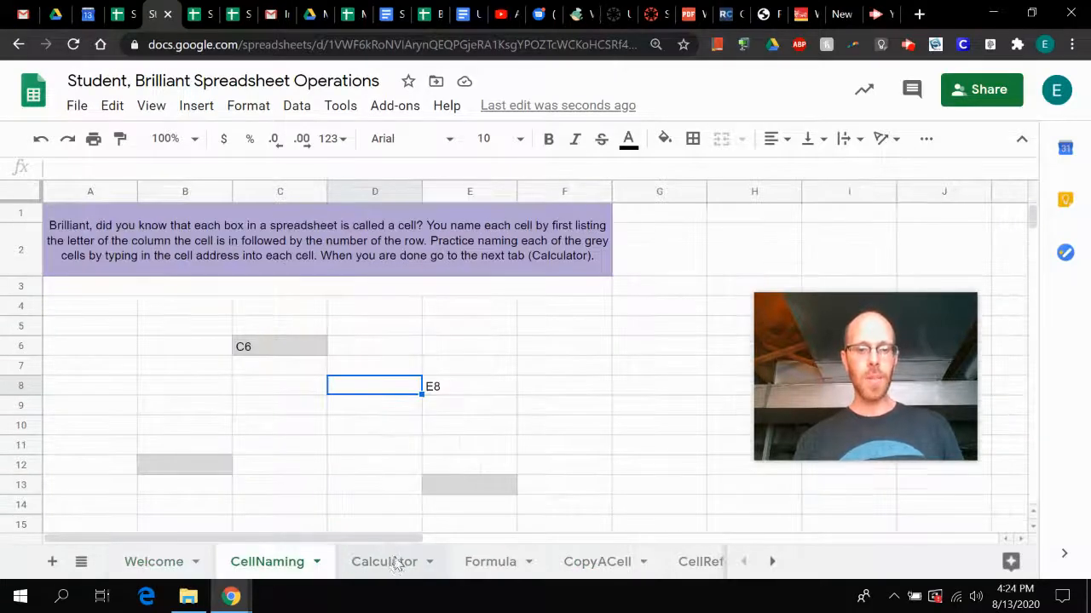
{"action": "left_click", "coordinate": [395, 564]}
{"action": "left_click", "coordinate": [503, 567]}
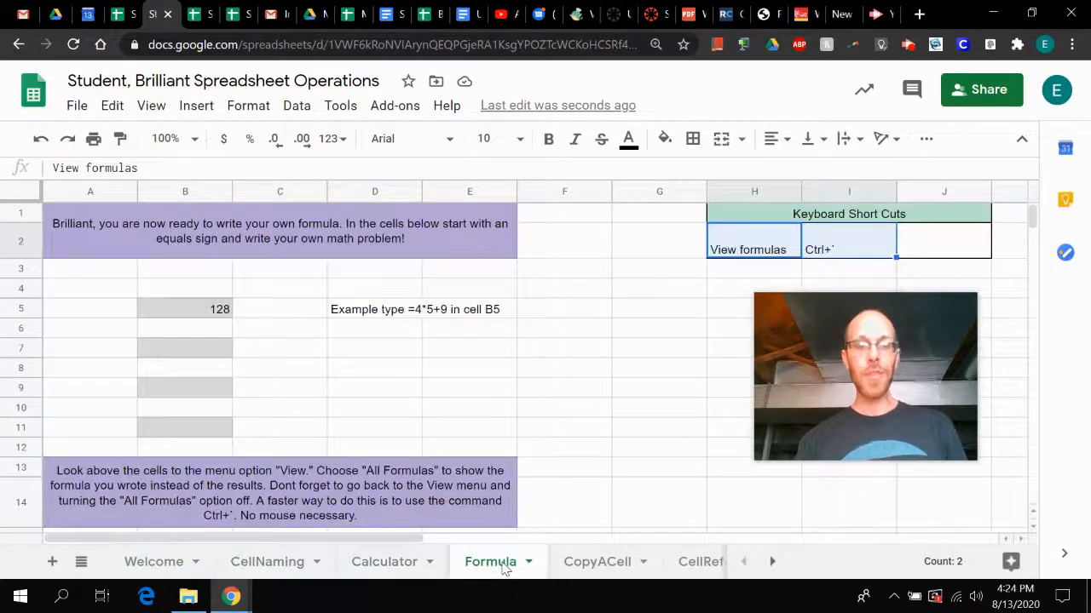